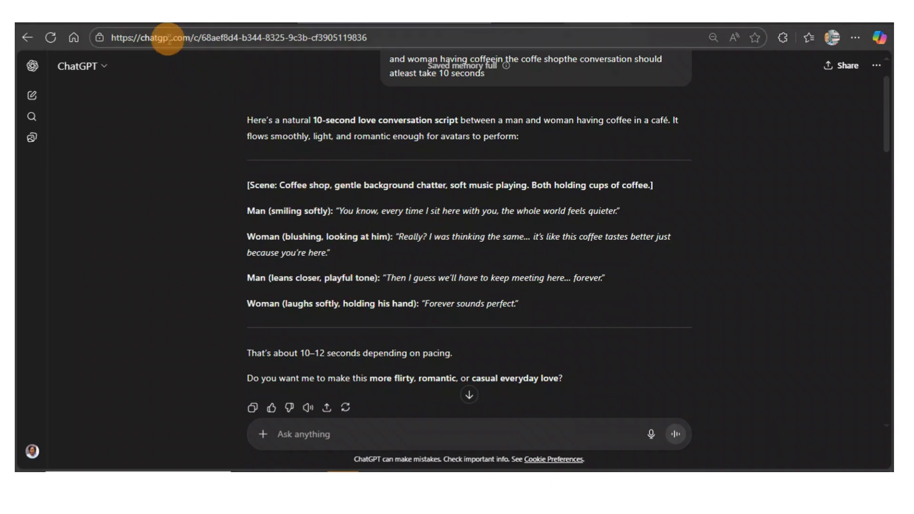
- Leave the finished ChatGPT café script and switch to the lemonslice.com tab
{"action": "left_click", "coordinate": [148, 23]}
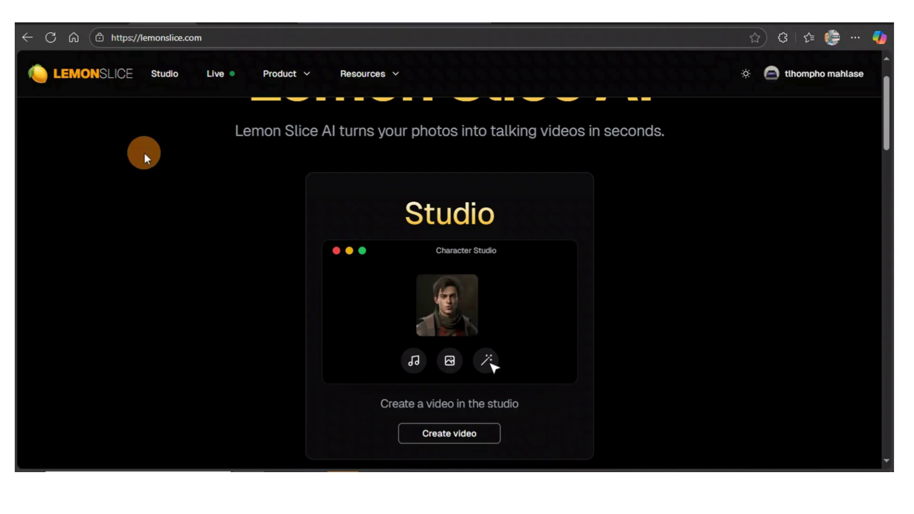
- Go to Studio → Conversations and open Character Selection through Update Image
{"action": "left_click", "coordinate": [162, 75]}
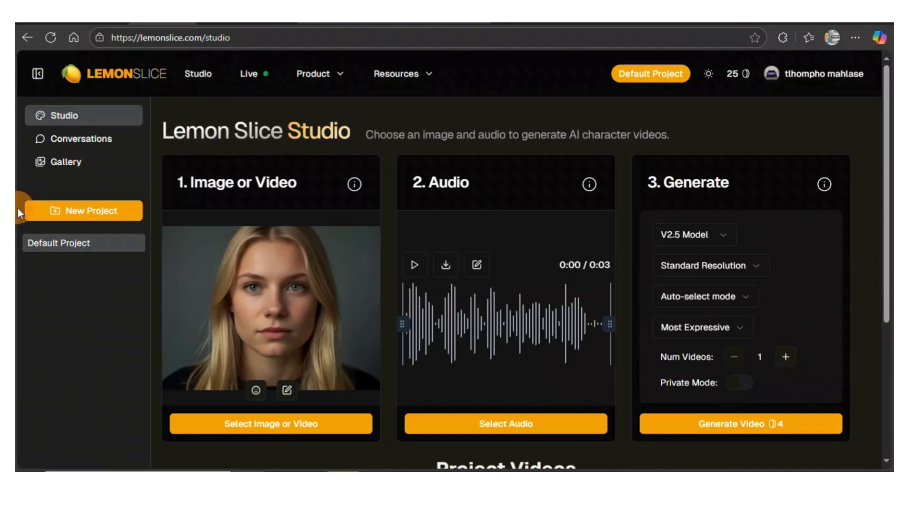
{"action": "left_click", "coordinate": [98, 141]}
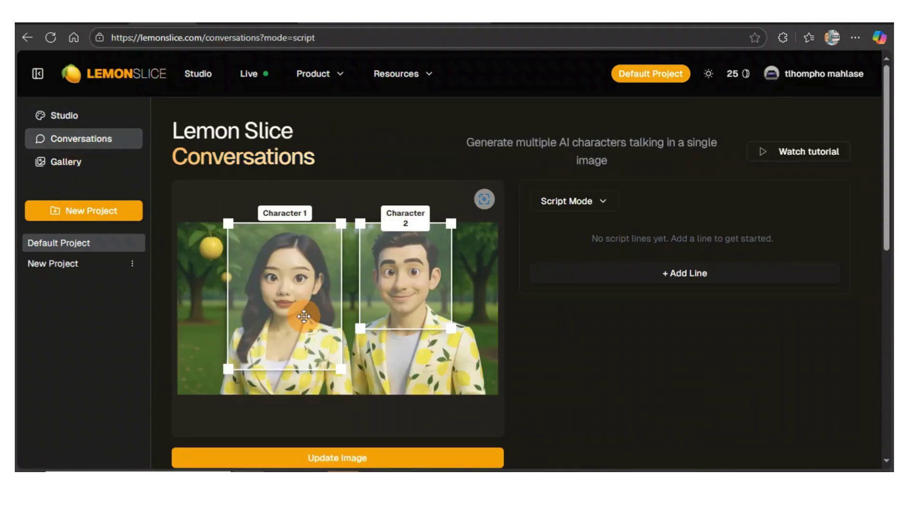
{"action": "scroll", "coordinate": [402, 321], "scroll_direction": "down", "scroll_amount": 1}
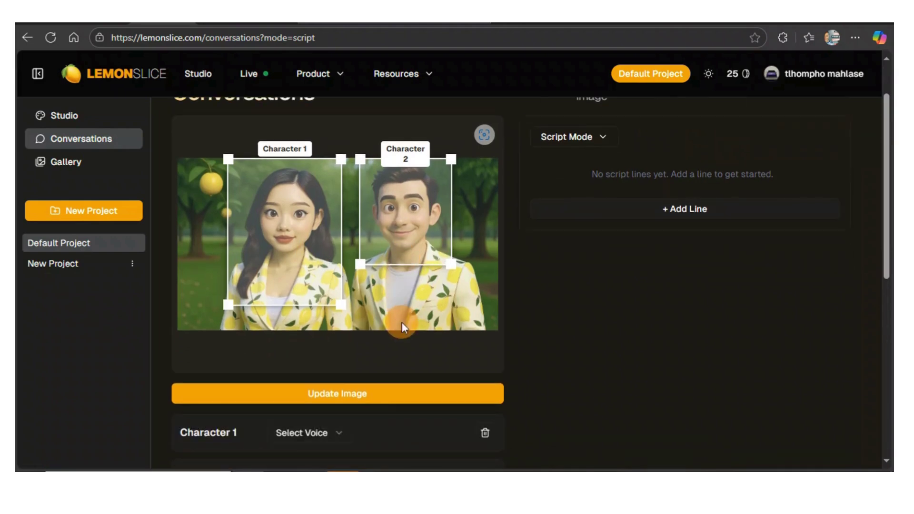
{"action": "left_click", "coordinate": [331, 395]}
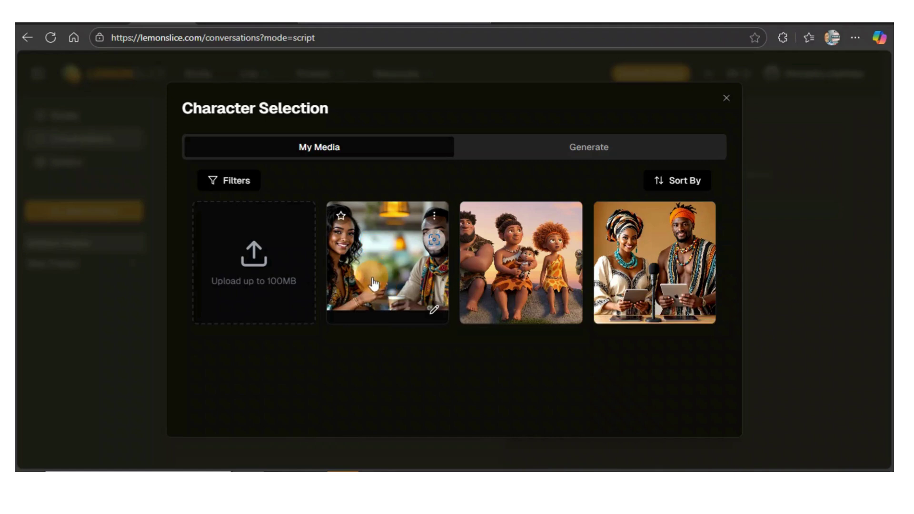
- Load the café couple photo, framing Character 1 on the woman and Character 2 on the man
{"action": "left_click", "coordinate": [388, 276]}
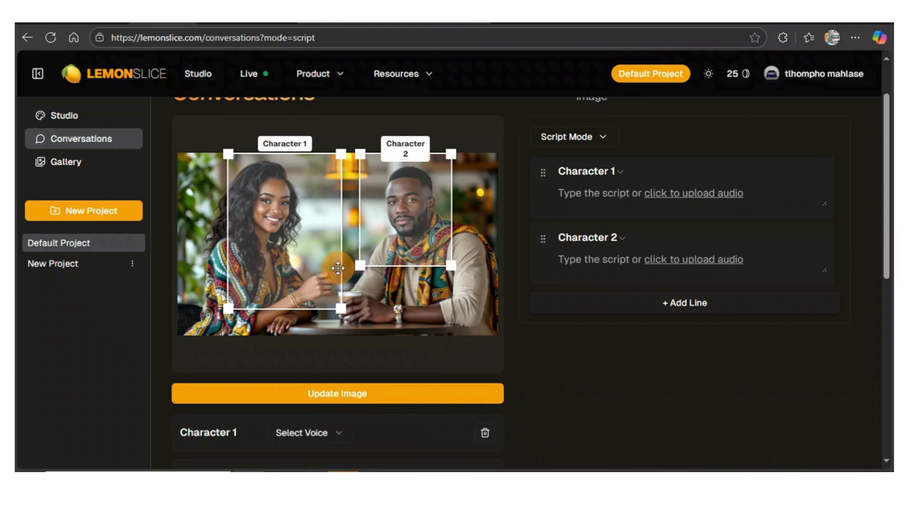
{"action": "left_click_drag", "start_coordinate": [299, 270], "coordinate": [277, 270]}
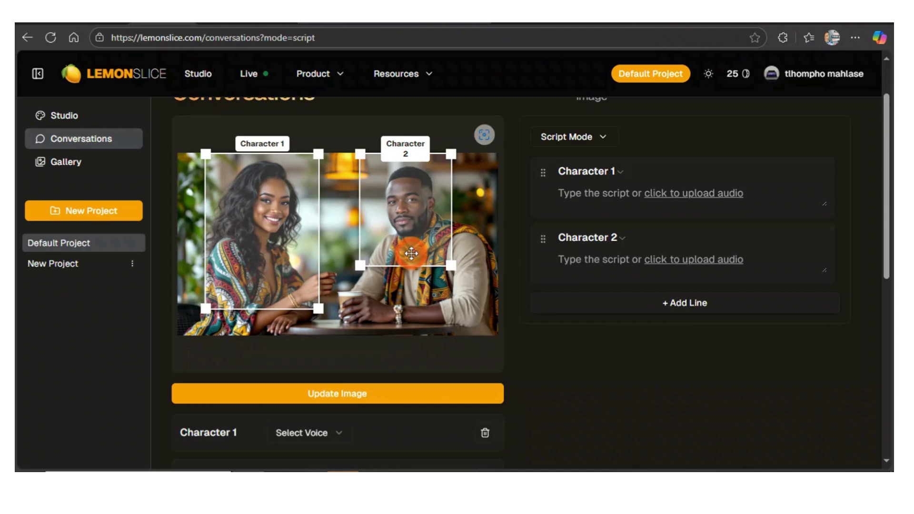
{"action": "left_click_drag", "start_coordinate": [411, 253], "coordinate": [415, 256]}
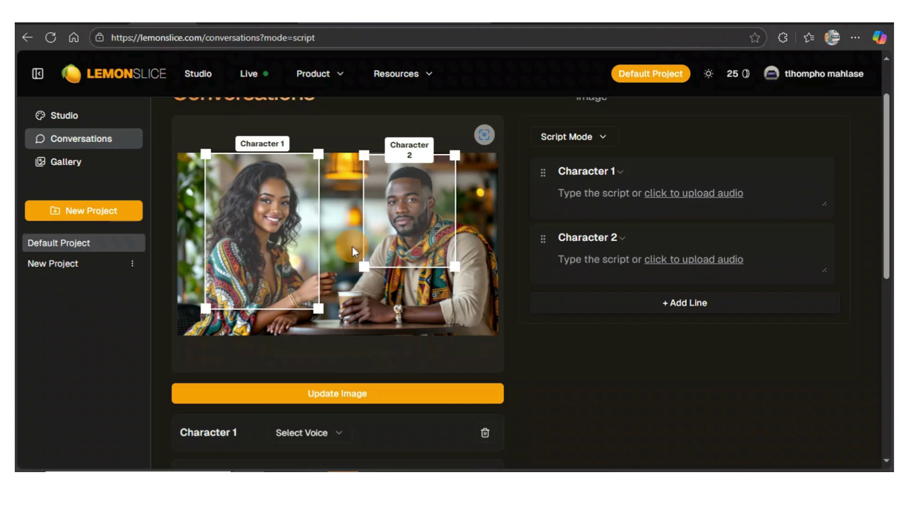
{"action": "mouse_move", "coordinate": [263, 246]}
{"action": "left_mouse_down"}
{"action": "mouse_move", "coordinate": [308, 251]}
{"action": "mouse_move", "coordinate": [258, 248]}
{"action": "left_mouse_up"}
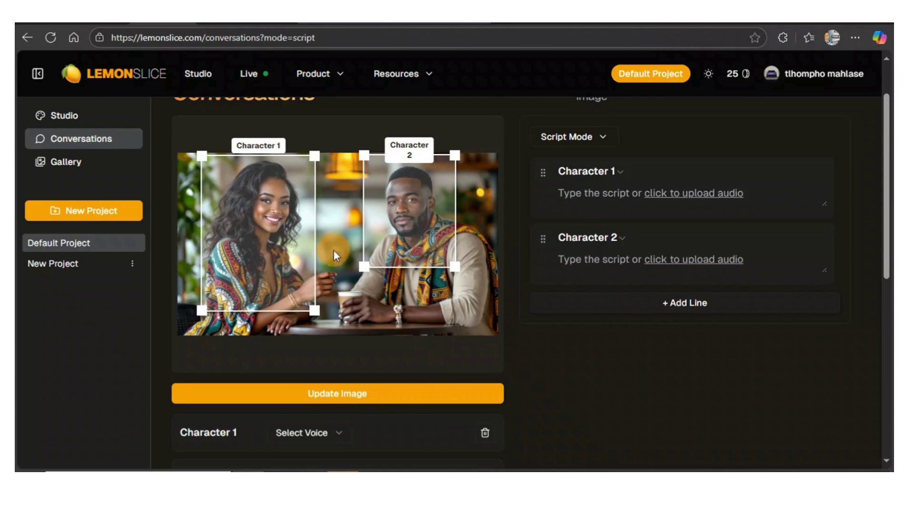
{"action": "scroll", "coordinate": [433, 297], "scroll_direction": "down", "scroll_amount": 1}
{"action": "scroll", "coordinate": [432, 292], "scroll_direction": "down", "scroll_amount": 3}
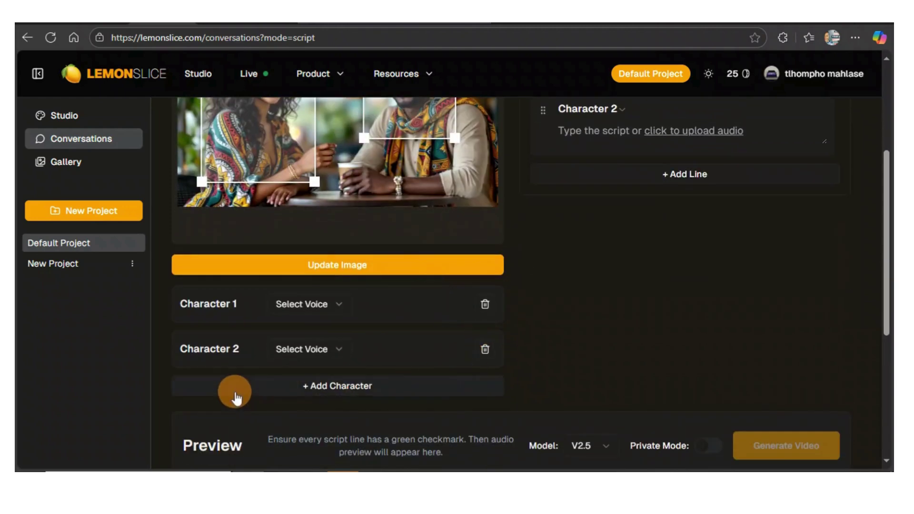
- Assign the Amina voice to Character 1 after previewing Alice
{"action": "left_click", "coordinate": [338, 307]}
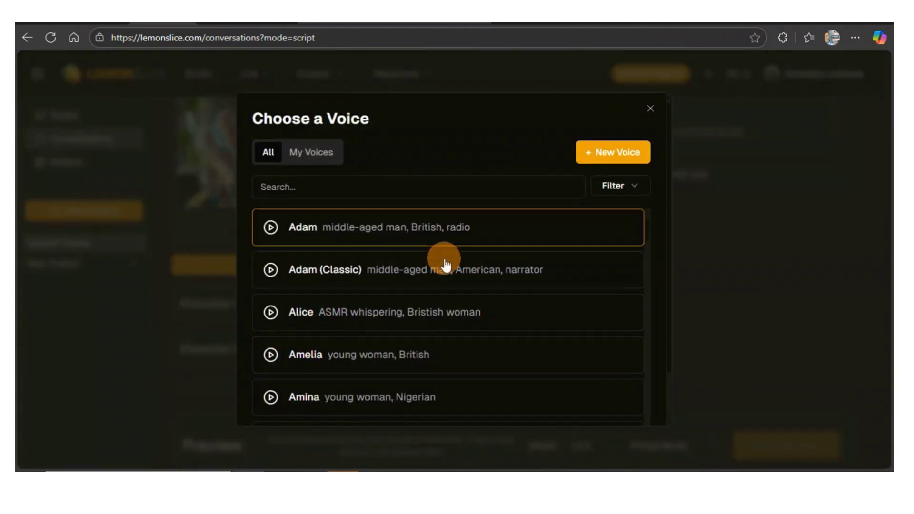
{"action": "left_click", "coordinate": [769, 285]}
{"action": "scroll", "coordinate": [262, 257], "scroll_direction": "up", "scroll_amount": 5}
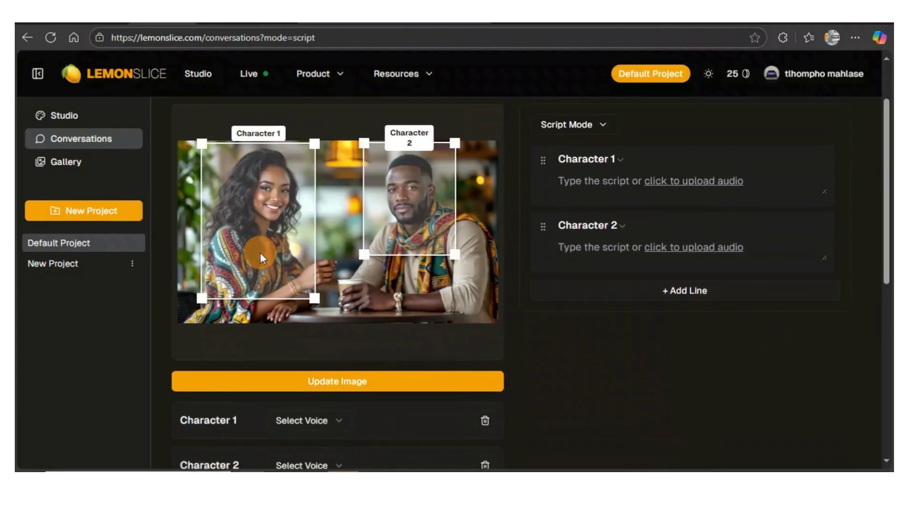
{"action": "scroll", "coordinate": [266, 262], "scroll_direction": "down", "scroll_amount": 3}
{"action": "scroll", "coordinate": [276, 272], "scroll_direction": "down", "scroll_amount": 1}
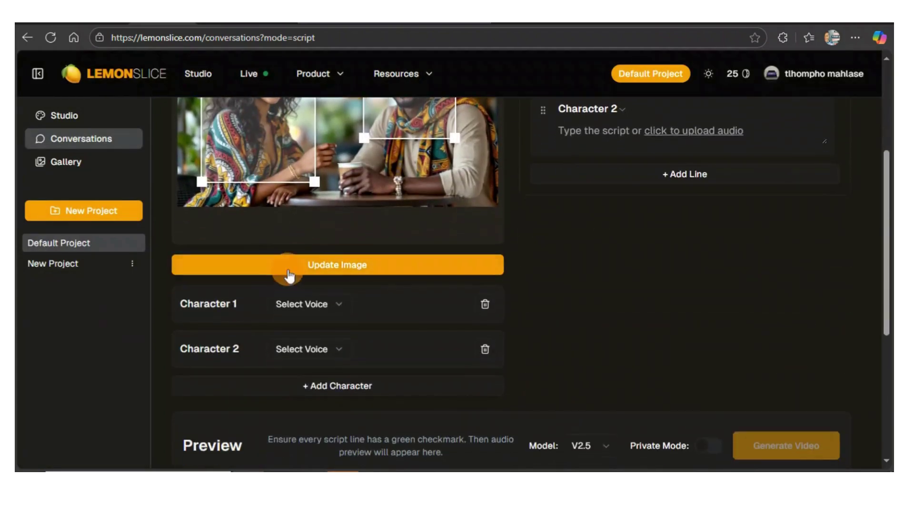
{"action": "left_click", "coordinate": [337, 308]}
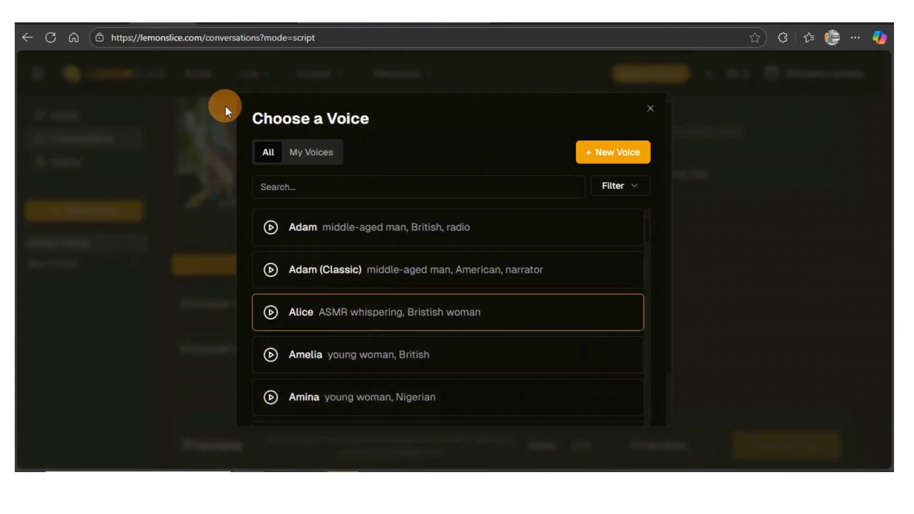
{"action": "left_click", "coordinate": [269, 314]}
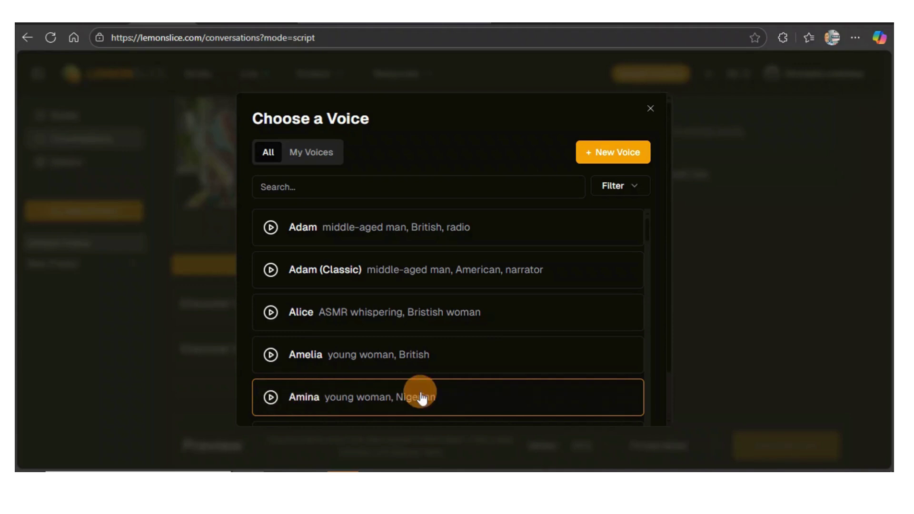
{"action": "scroll", "coordinate": [316, 402], "scroll_direction": "down", "scroll_amount": 2}
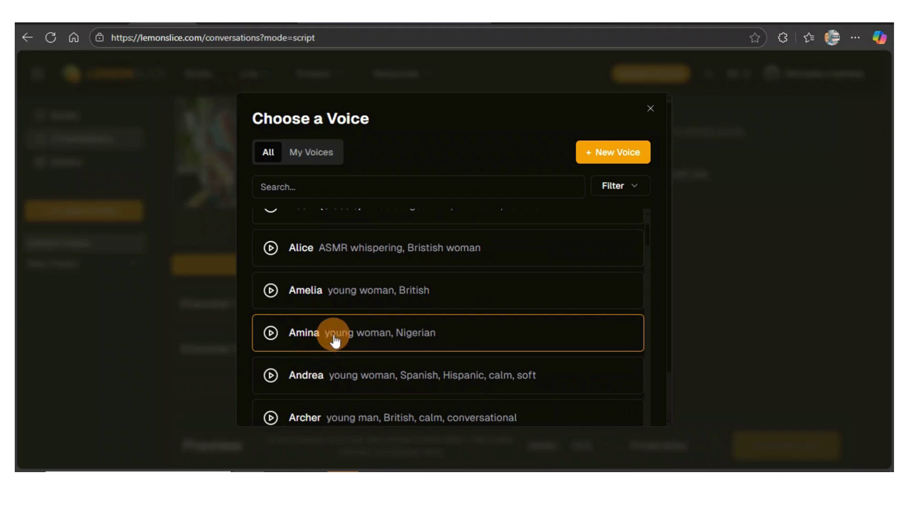
{"action": "left_click", "coordinate": [446, 339]}
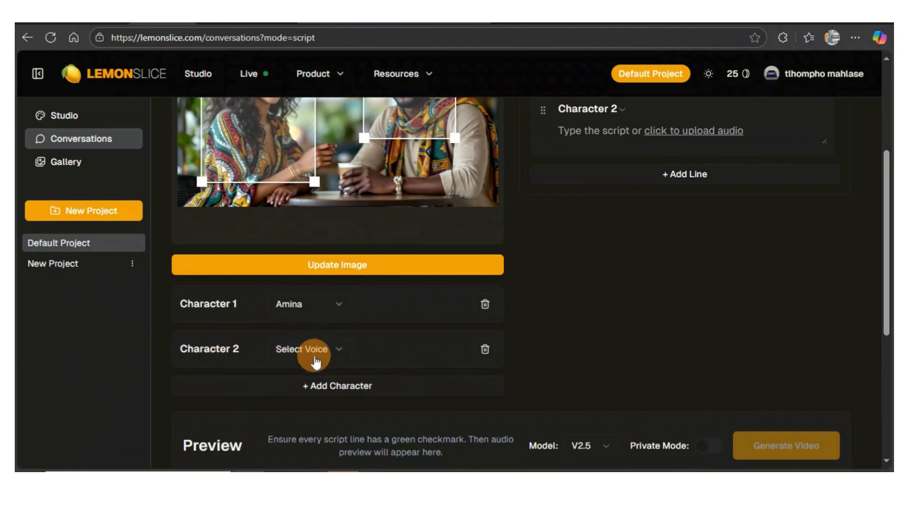
- Preview the Samuel voice and assign it to Character 2
{"action": "left_click", "coordinate": [338, 357]}
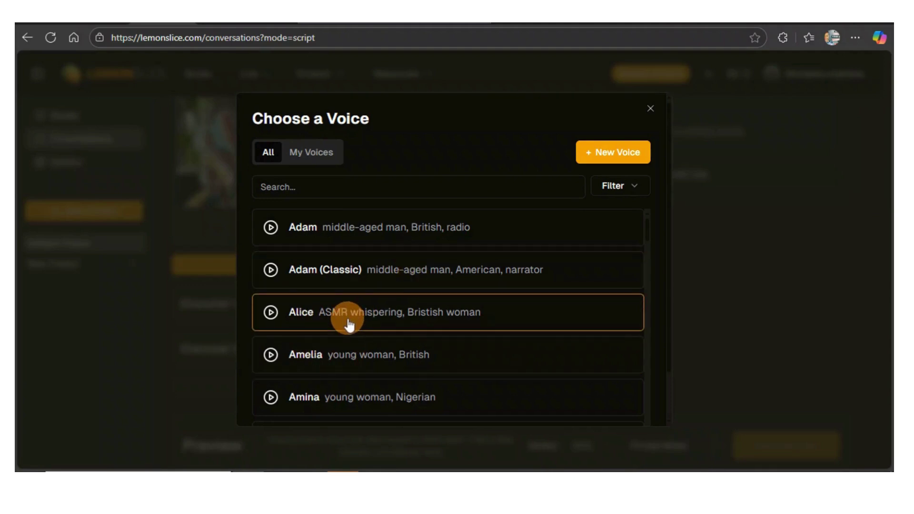
{"action": "scroll", "coordinate": [349, 324], "scroll_direction": "down", "scroll_amount": 3}
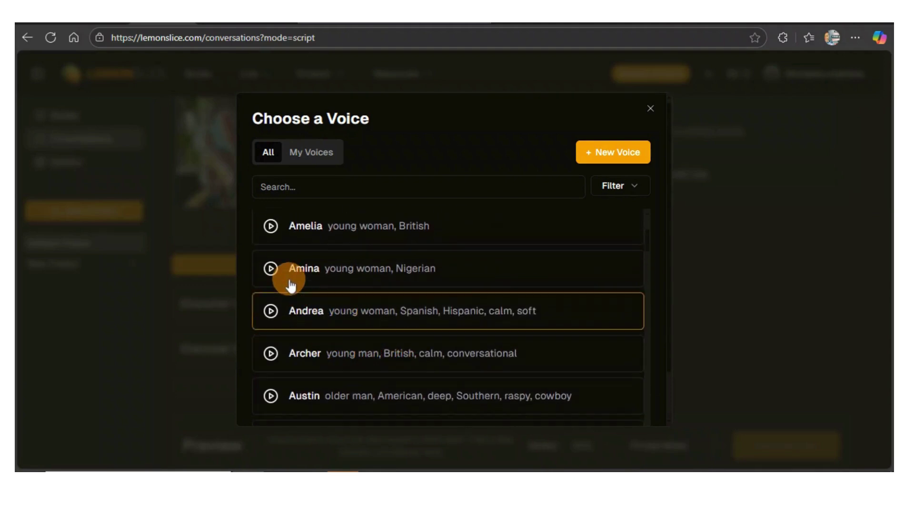
{"action": "scroll", "coordinate": [364, 344], "scroll_direction": "down", "scroll_amount": 2}
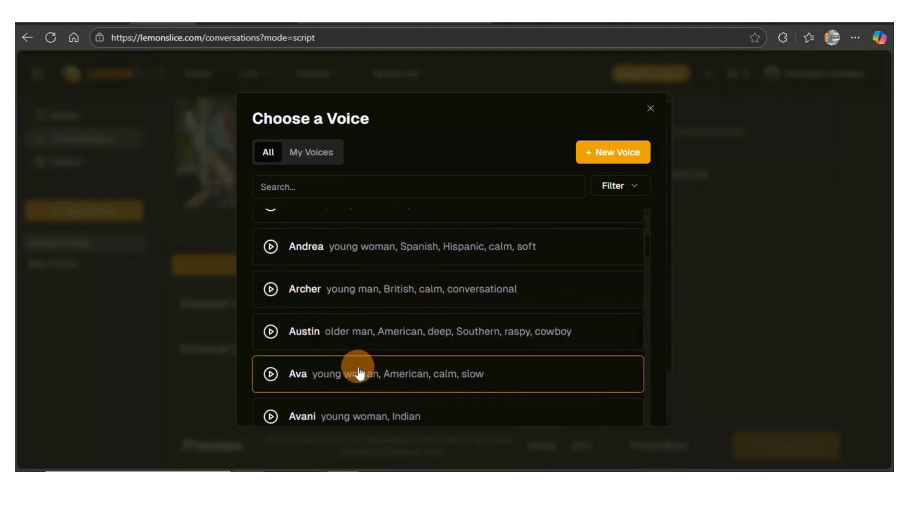
{"action": "scroll", "coordinate": [414, 395], "scroll_direction": "down", "scroll_amount": 3}
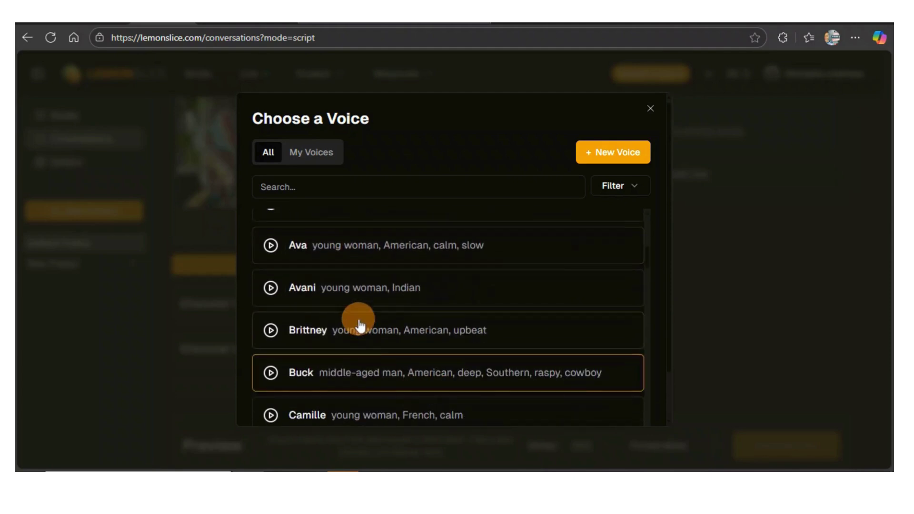
{"action": "scroll", "coordinate": [408, 328], "scroll_direction": "down", "scroll_amount": 4}
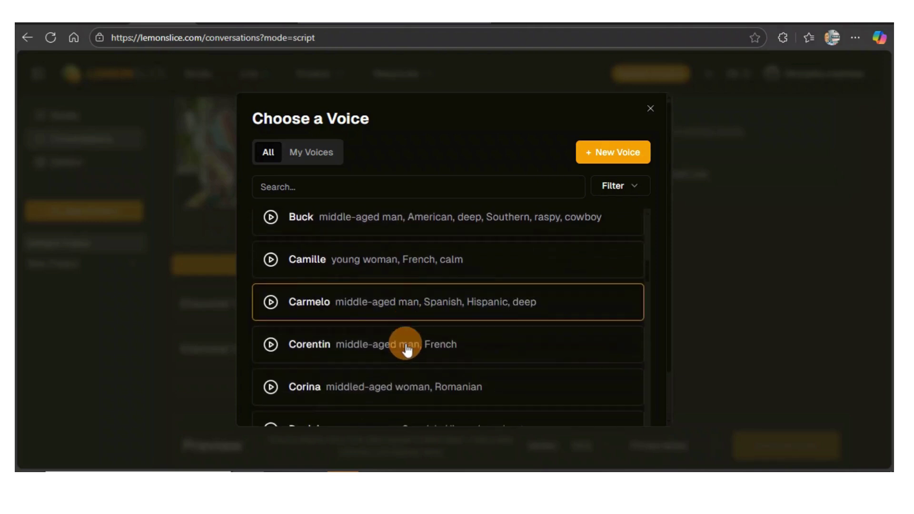
{"action": "scroll", "coordinate": [270, 276], "scroll_direction": "down", "scroll_amount": 10}
{"action": "scroll", "coordinate": [270, 276], "scroll_direction": "down", "scroll_amount": 5}
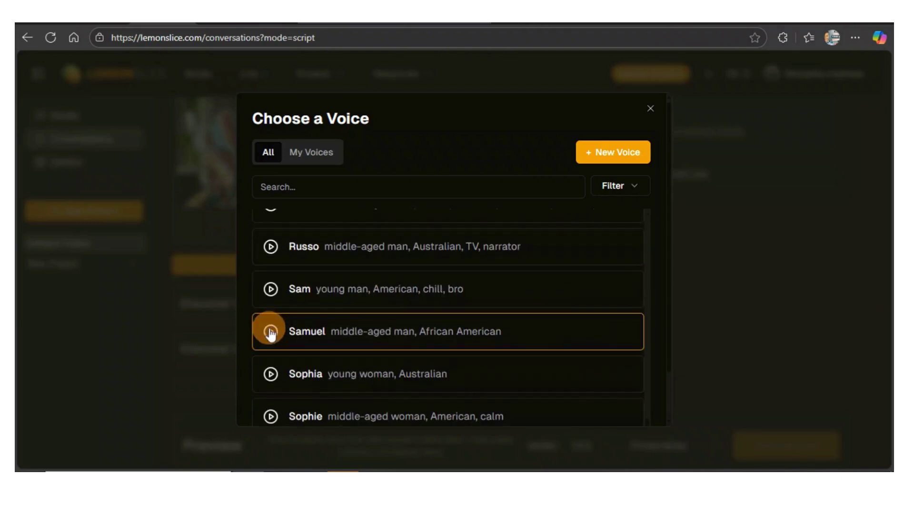
{"action": "left_click", "coordinate": [271, 332]}
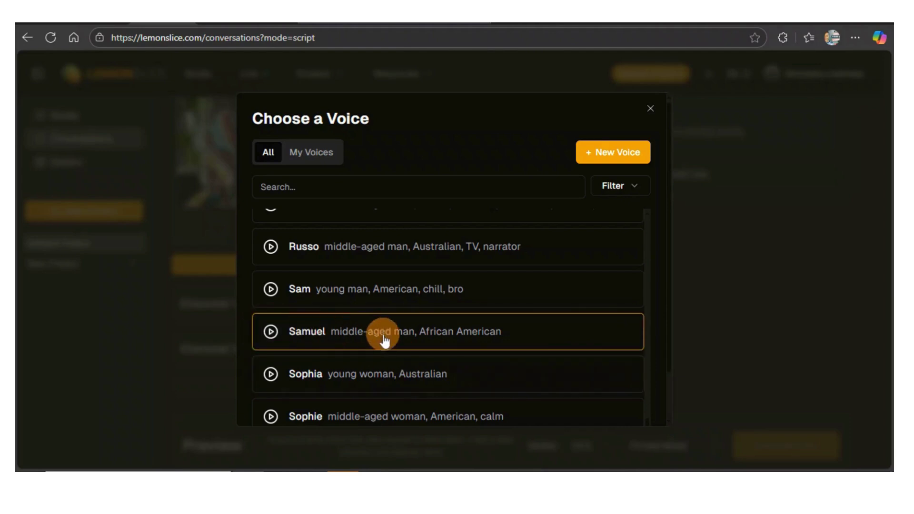
{"action": "left_click", "coordinate": [448, 333]}
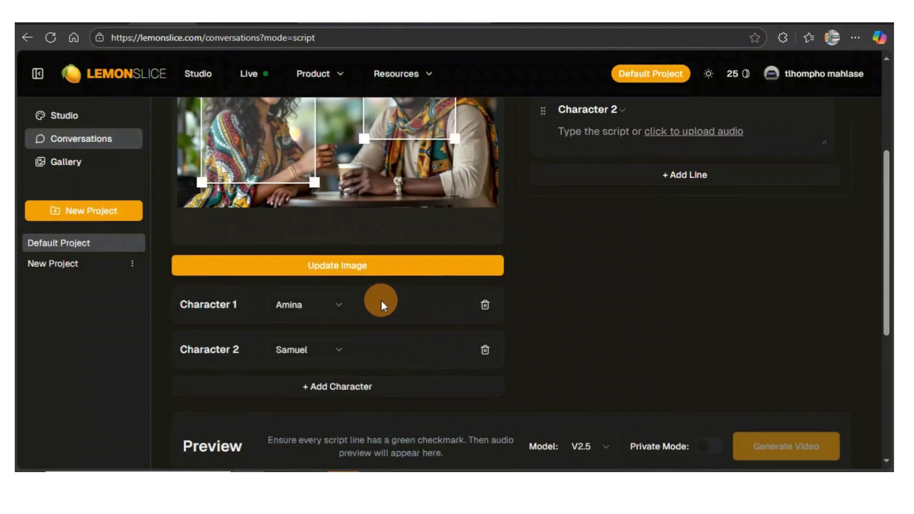
{"action": "scroll", "coordinate": [380, 302], "scroll_direction": "up", "scroll_amount": 3}
{"action": "scroll", "coordinate": [372, 300], "scroll_direction": "down", "scroll_amount": 3}
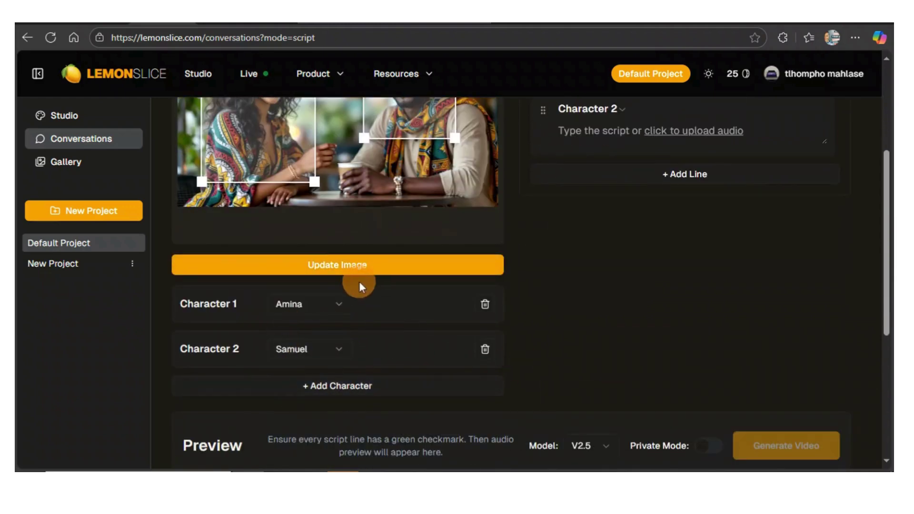
{"action": "mouse_move", "coordinate": [376, 78]}
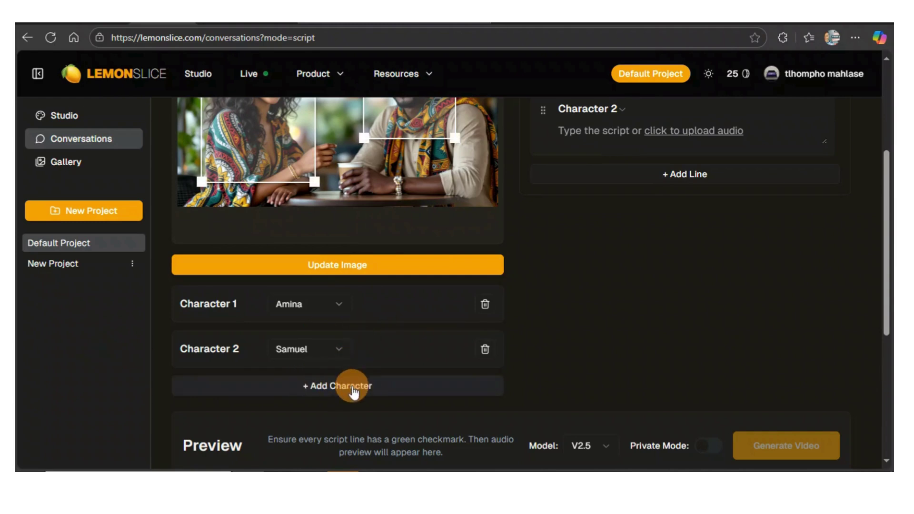
- Set script line one's speaker to Character 2 and line two's to Character 1, then return to ChatGPT
{"action": "scroll", "coordinate": [516, 336], "scroll_direction": "up", "scroll_amount": 5}
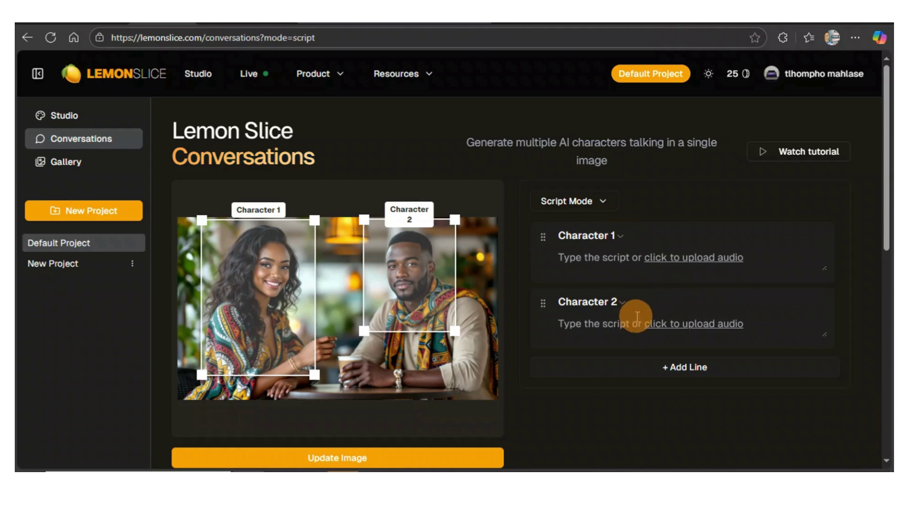
{"action": "left_click", "coordinate": [621, 235]}
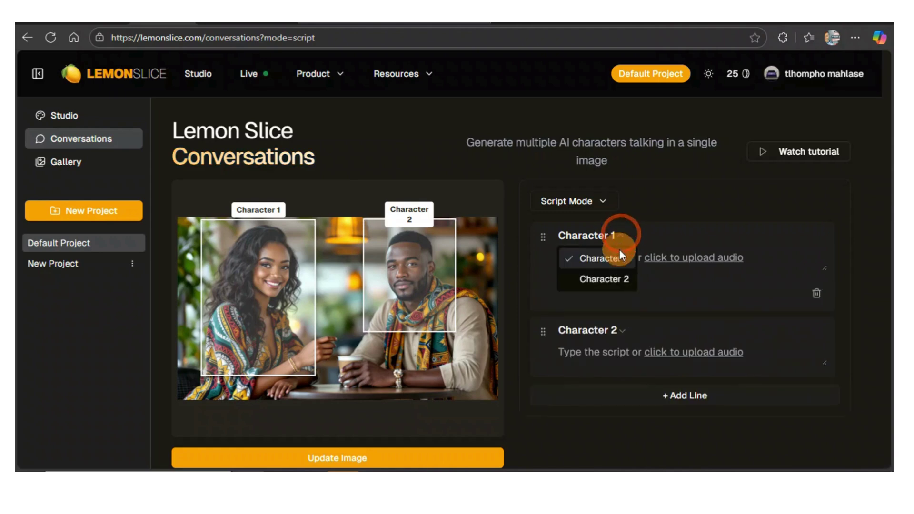
{"action": "left_click", "coordinate": [605, 279]}
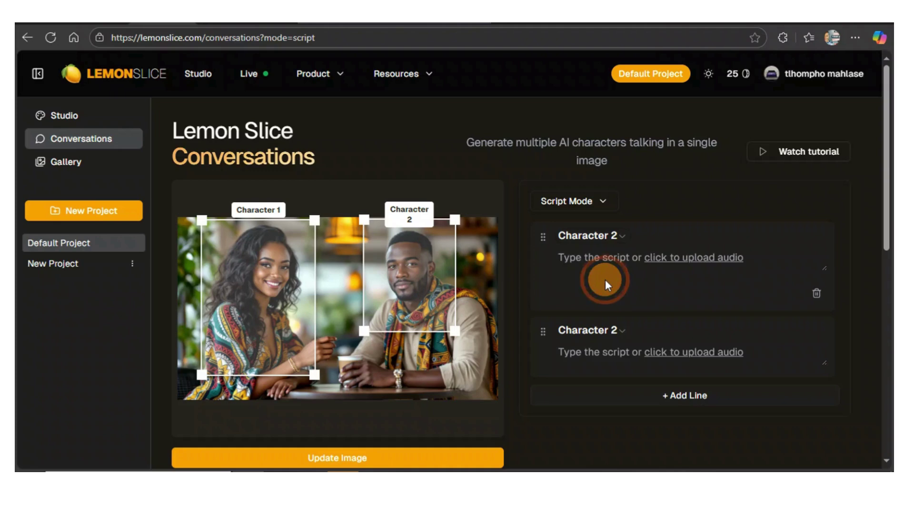
{"action": "left_click", "coordinate": [615, 332]}
{"action": "left_click", "coordinate": [604, 325]}
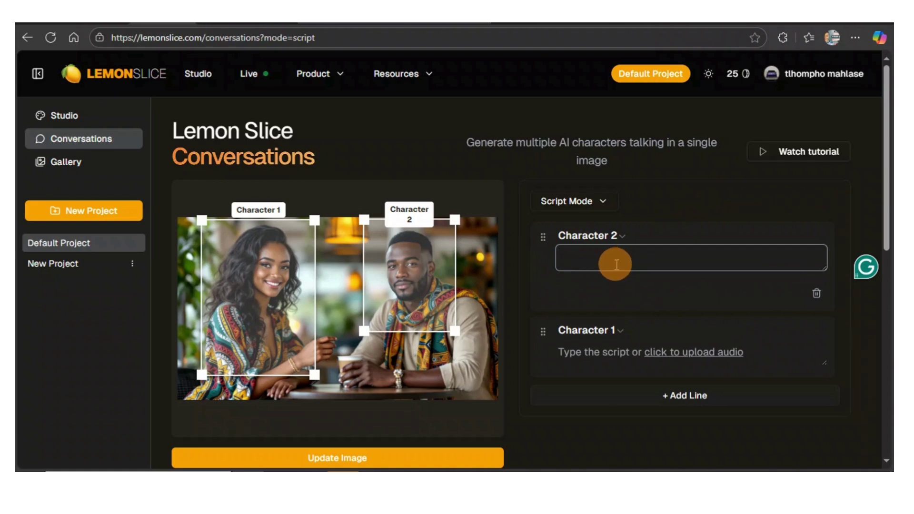
{"action": "left_click", "coordinate": [574, 23]}
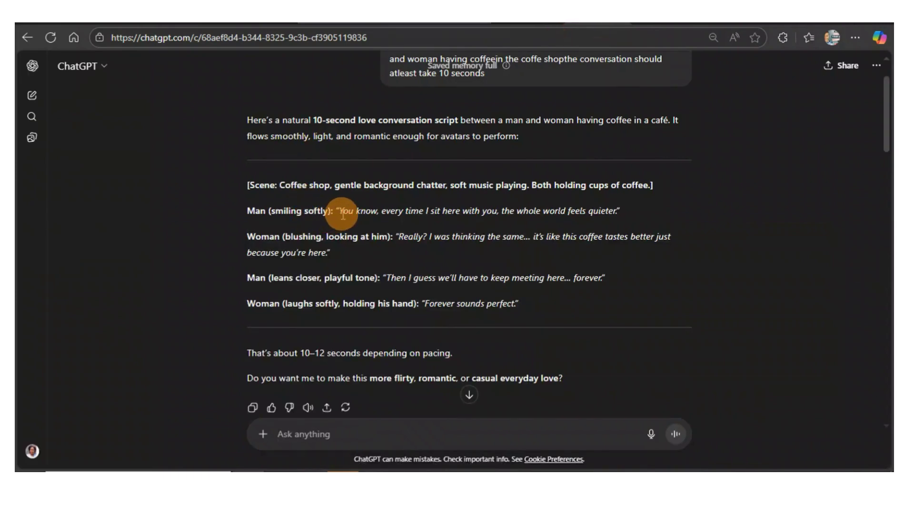
- Copy the man's opening line from ChatGPT into the first script line
{"action": "left_click_drag", "start_coordinate": [340, 212], "coordinate": [618, 218]}
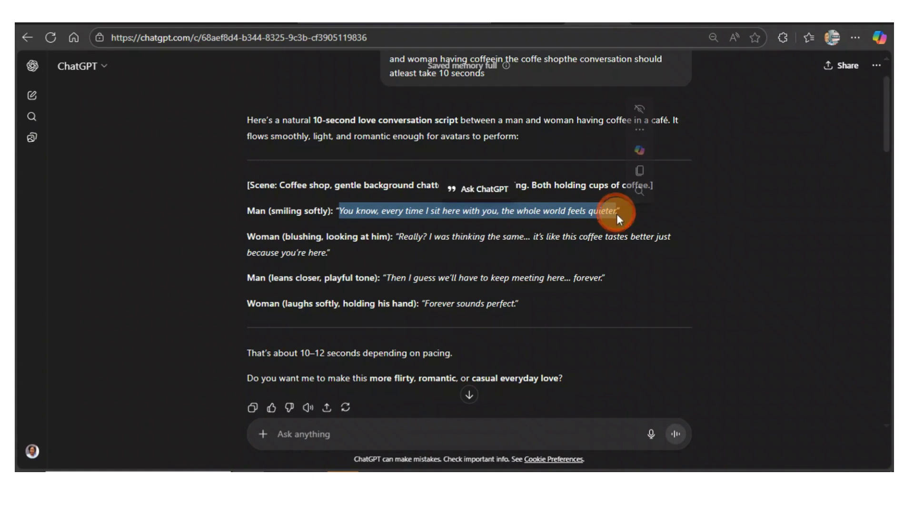
{"action": "left_click", "coordinate": [635, 172]}
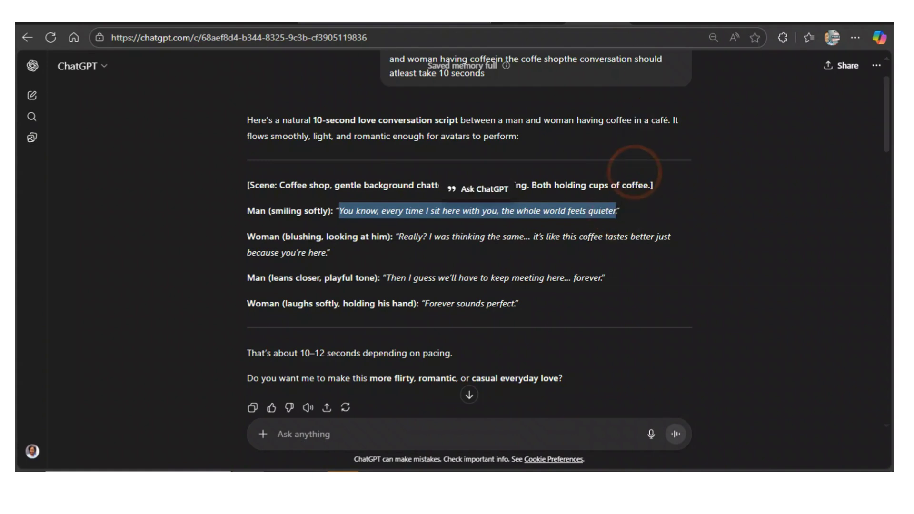
{"action": "left_click", "coordinate": [160, 21]}
{"action": "left_click", "coordinate": [571, 257]}
{"action": "right_click", "coordinate": [569, 256]}
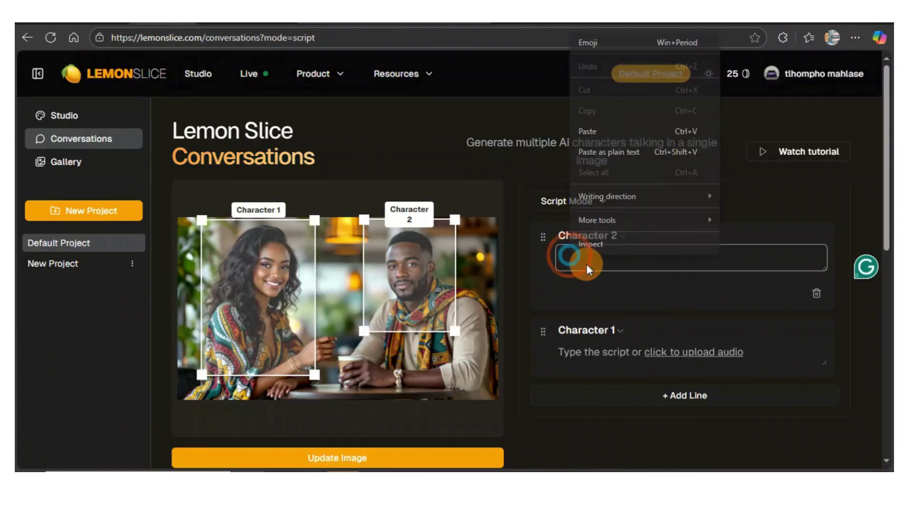
{"action": "left_click", "coordinate": [591, 133]}
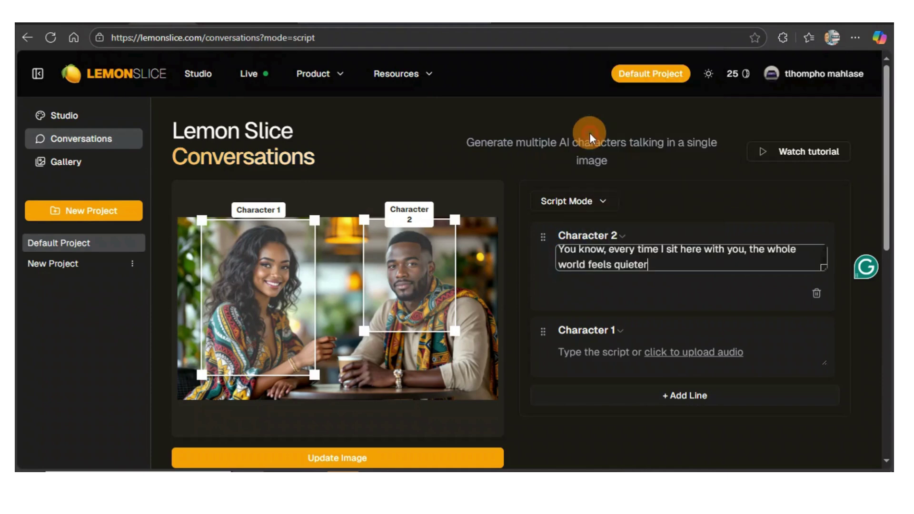
- Copy the woman's reply starting 'Really?' into the second script line
{"action": "left_click", "coordinate": [572, 24]}
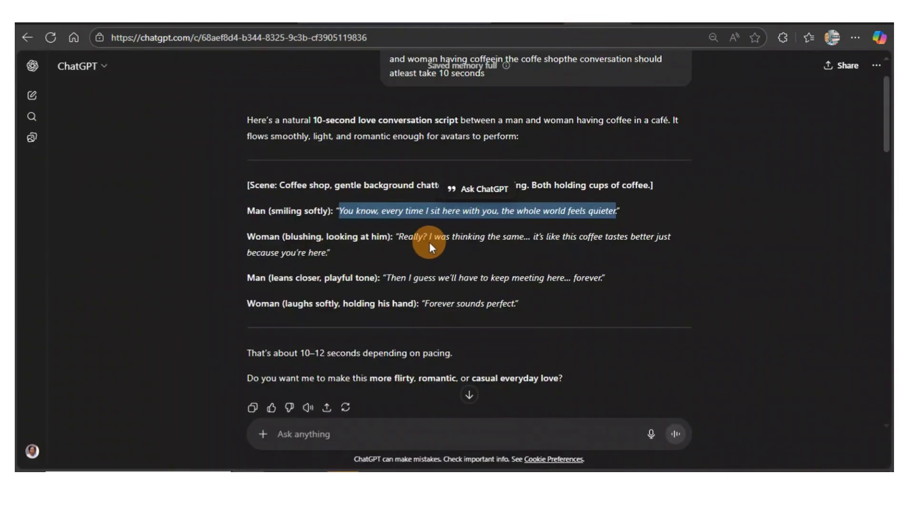
{"action": "left_click_drag", "start_coordinate": [397, 237], "coordinate": [666, 246]}
{"action": "left_click", "coordinate": [687, 208]}
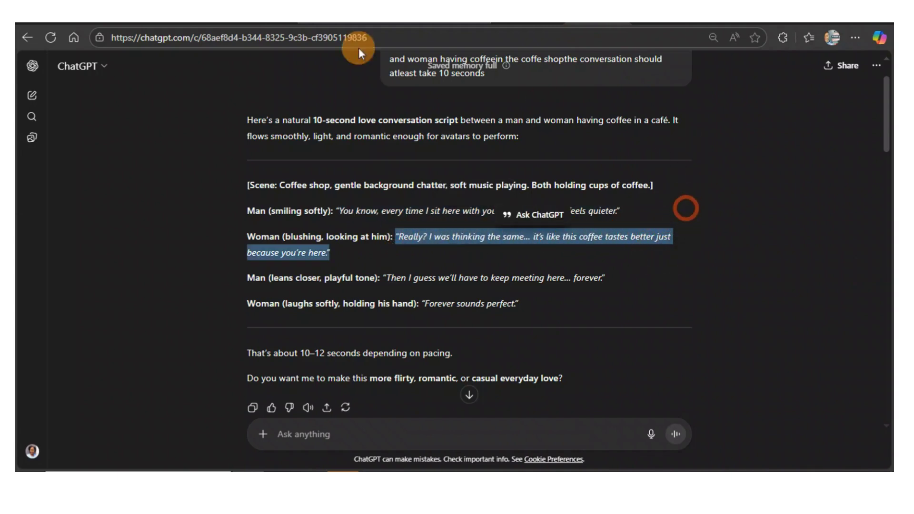
{"action": "left_click", "coordinate": [153, 25]}
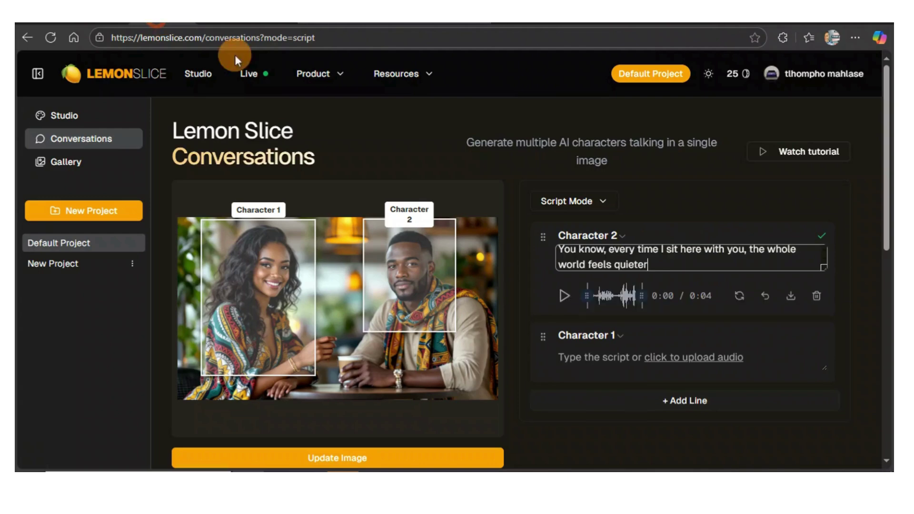
{"action": "left_click", "coordinate": [572, 358]}
{"action": "right_click", "coordinate": [571, 360]}
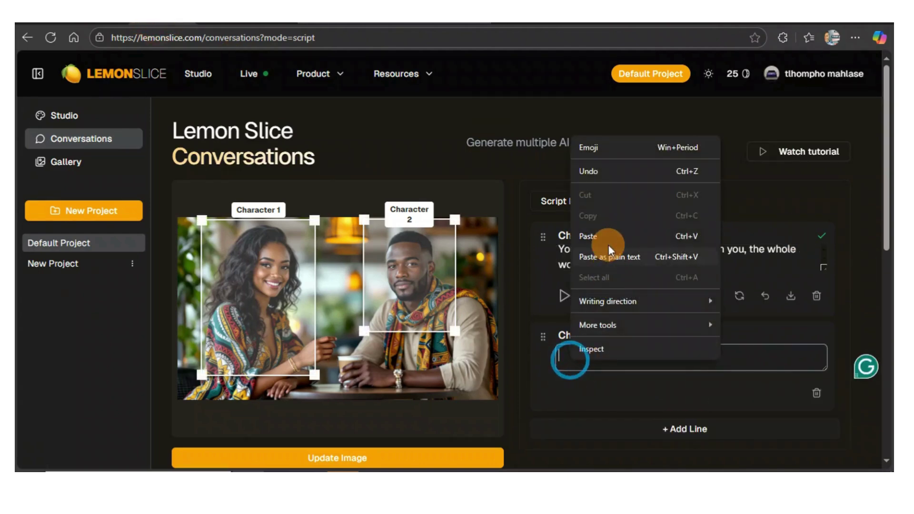
{"action": "left_click", "coordinate": [609, 244]}
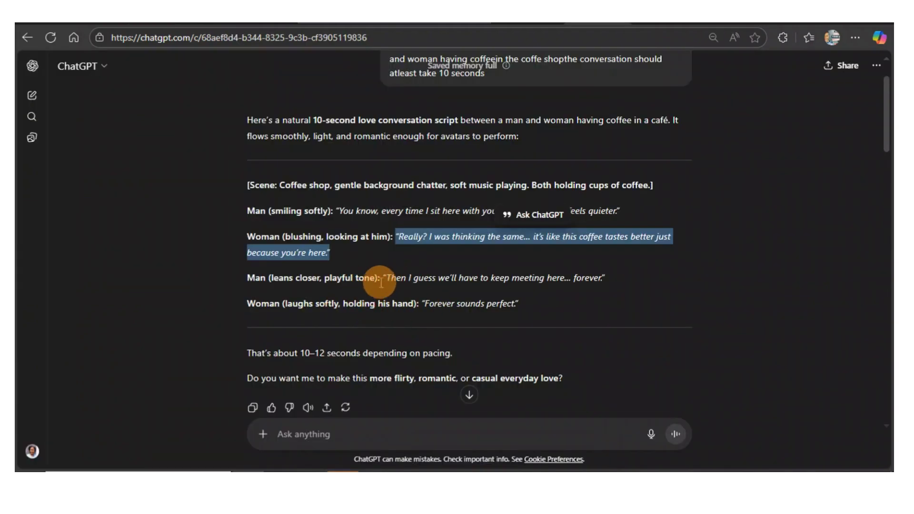
- Add a third Character 2 line holding the man's closing line about meeting here forever
{"action": "left_click_drag", "start_coordinate": [383, 278], "coordinate": [605, 278]}
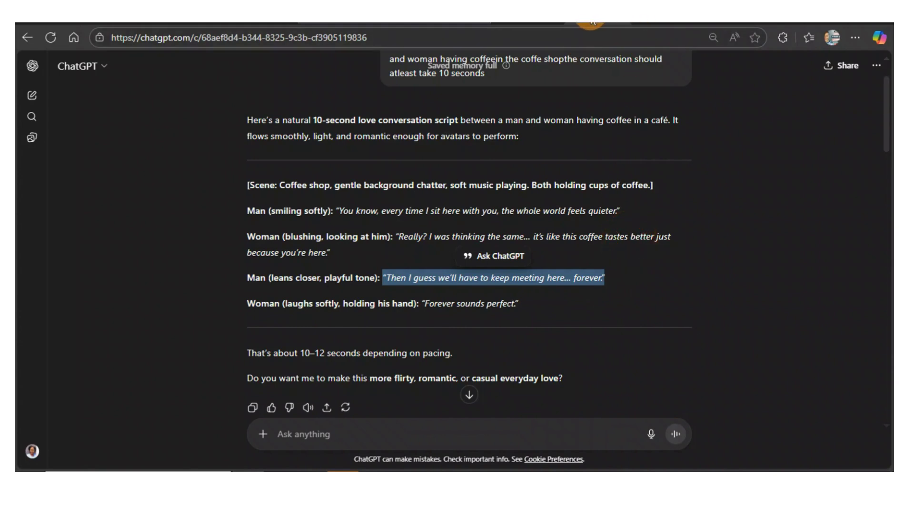
{"action": "left_click", "coordinate": [149, 19]}
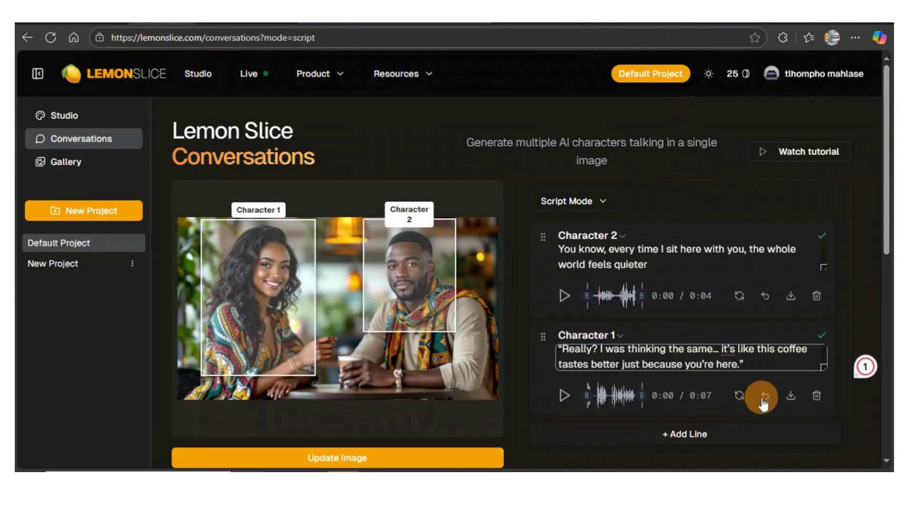
{"action": "left_click", "coordinate": [683, 436]}
{"action": "scroll", "coordinate": [679, 429], "scroll_direction": "down", "scroll_amount": 3}
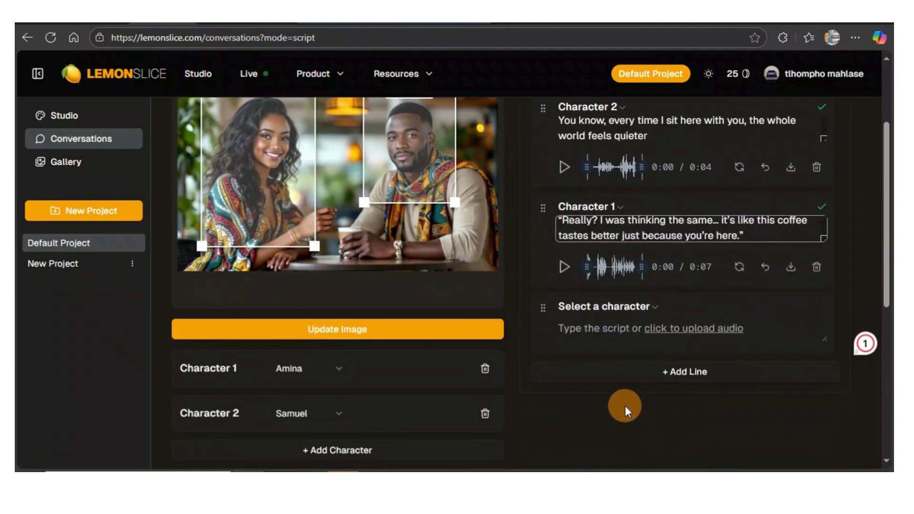
{"action": "left_click", "coordinate": [653, 310]}
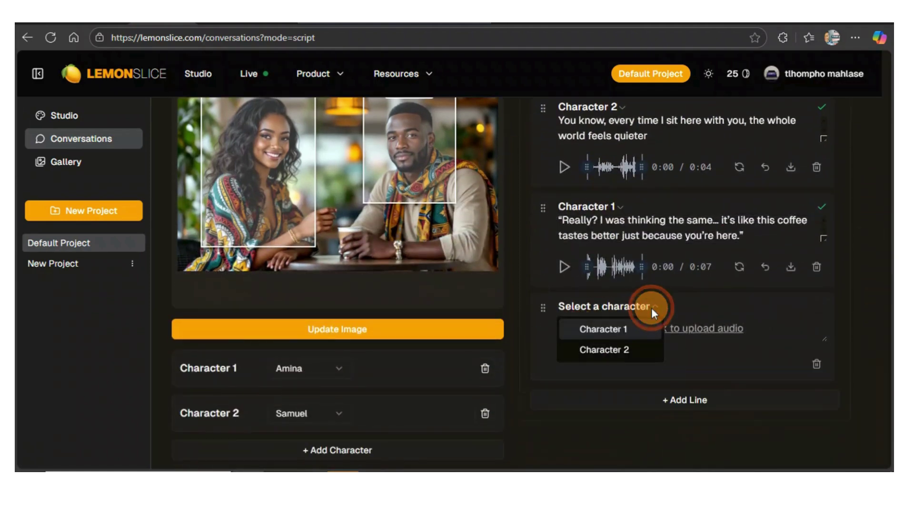
{"action": "left_click", "coordinate": [621, 350]}
{"action": "left_click", "coordinate": [567, 334]}
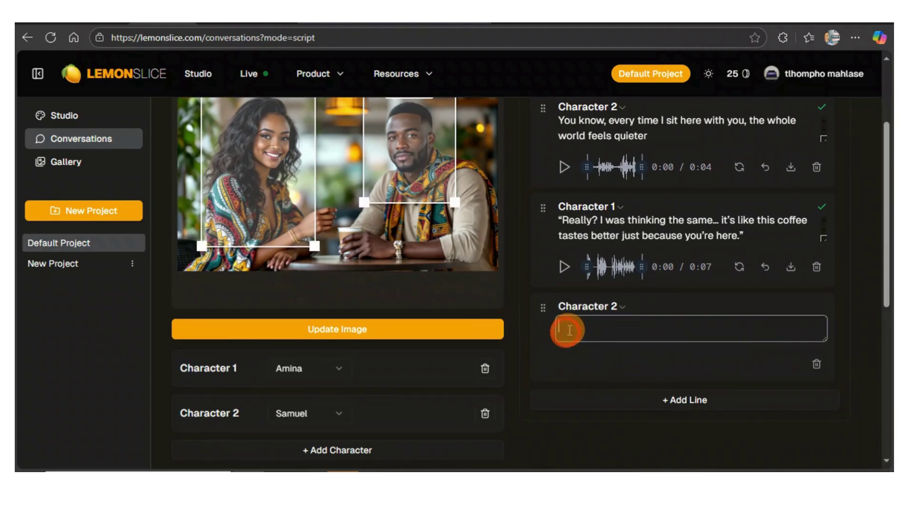
{"action": "right_click", "coordinate": [568, 330]}
{"action": "left_click", "coordinate": [604, 206]}
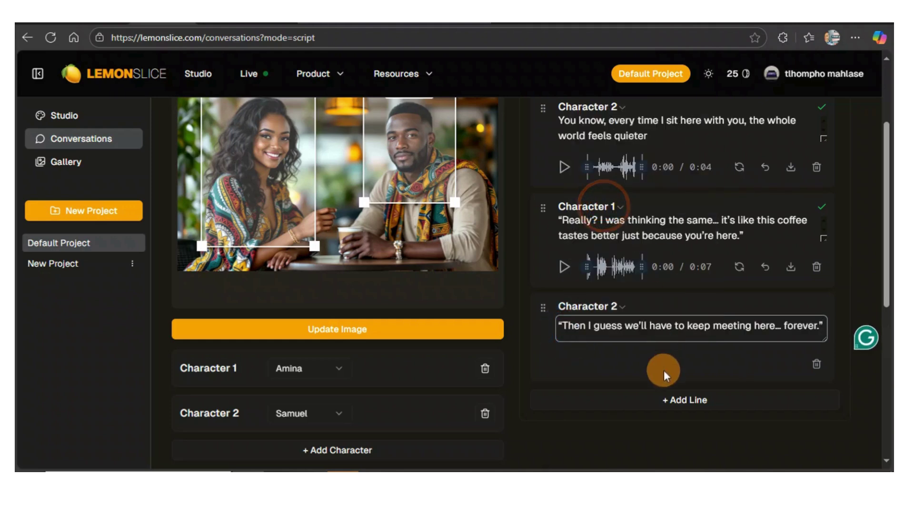
- Add a fourth line spoken by Character 1 and copy 'Forever sounds perfect' from ChatGPT
{"action": "left_click", "coordinate": [686, 400]}
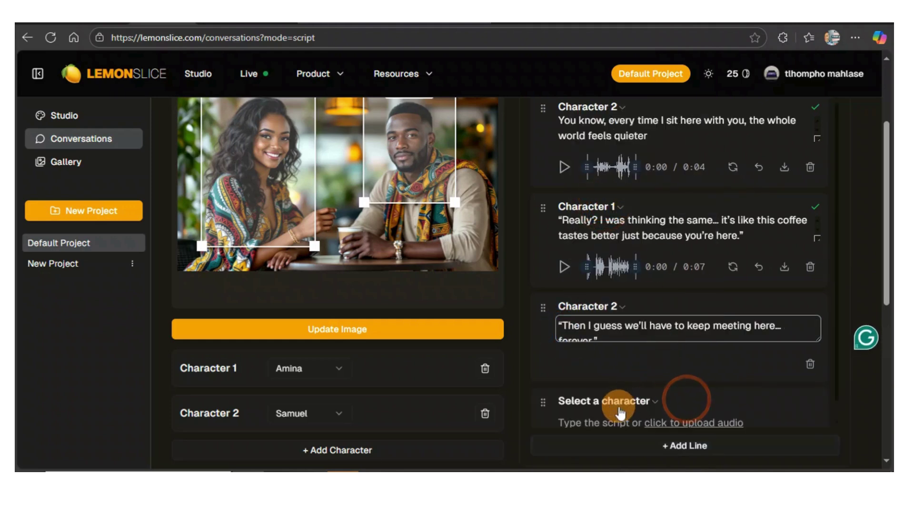
{"action": "left_click", "coordinate": [643, 401]}
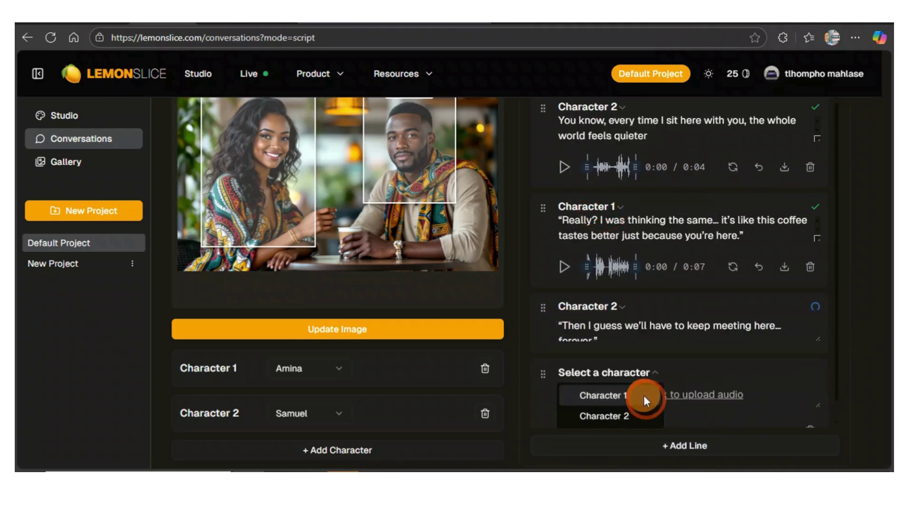
{"action": "left_click", "coordinate": [605, 397]}
{"action": "key", "text": "alt+Tab"}
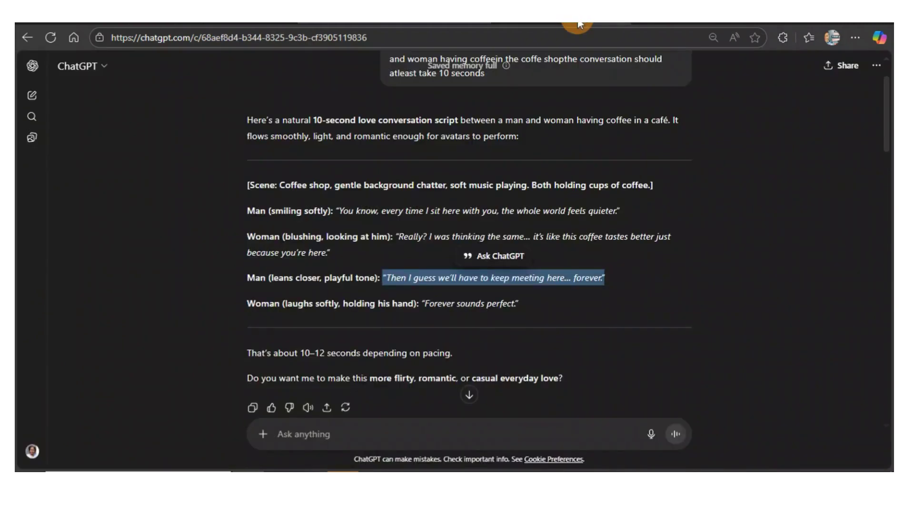
{"action": "left_click_drag", "start_coordinate": [422, 303], "coordinate": [514, 308]}
{"action": "left_click", "coordinate": [539, 268]}
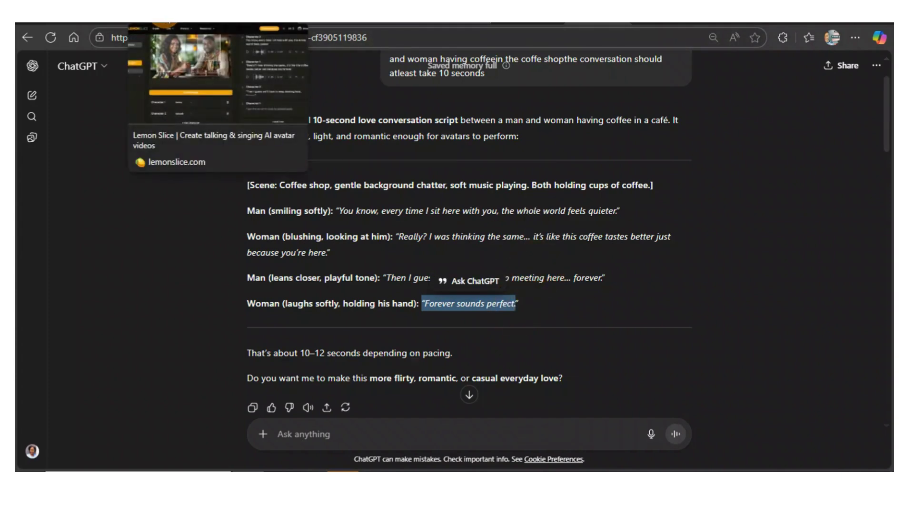
- Paste 'Forever sounds perfect' into the fourth line and delete its stray opening quote
{"action": "left_click", "coordinate": [164, 21]}
{"action": "scroll", "coordinate": [585, 418], "scroll_direction": "down", "scroll_amount": 1}
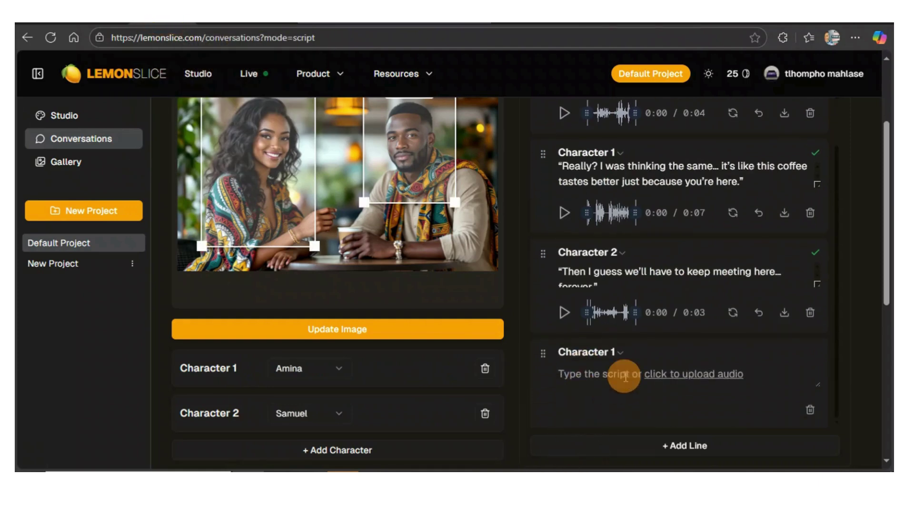
{"action": "left_click", "coordinate": [564, 376]}
{"action": "right_click", "coordinate": [565, 375]}
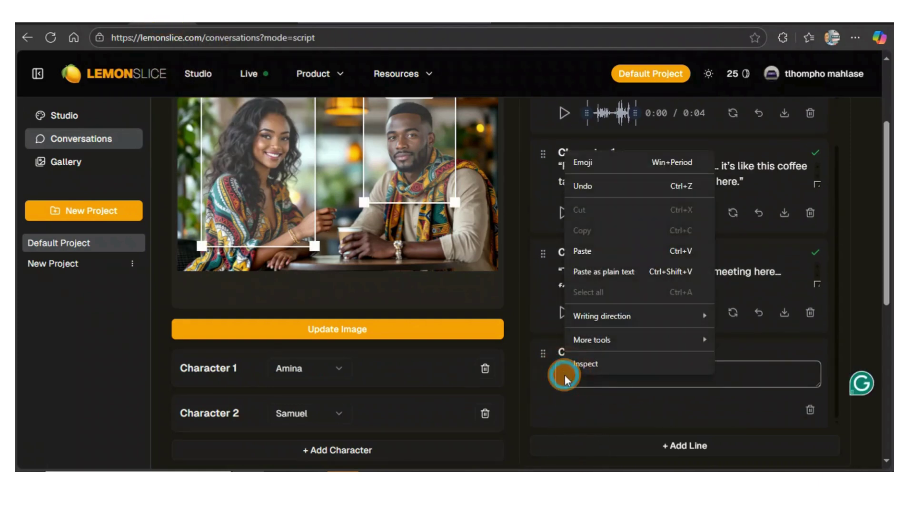
{"action": "left_click", "coordinate": [596, 252]}
{"action": "key", "text": "Home"}
{"action": "key", "text": "Delete"}
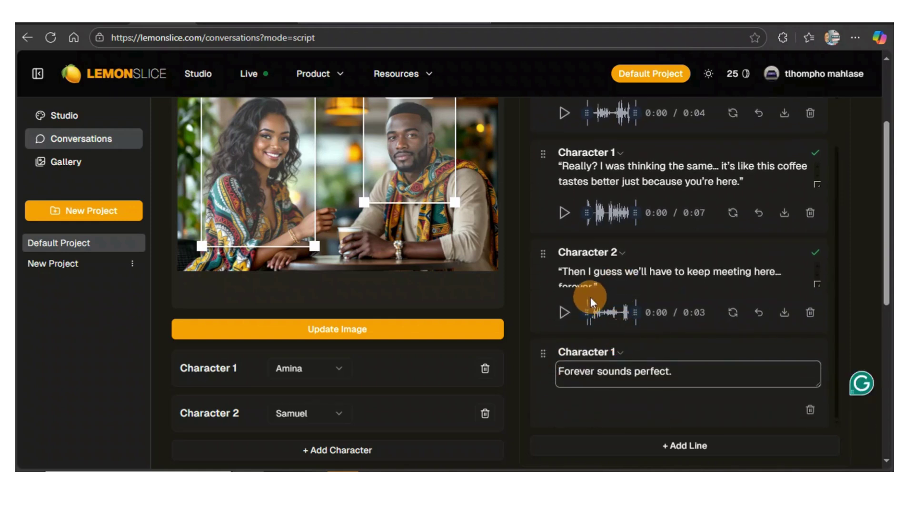
{"action": "scroll", "coordinate": [569, 251], "scroll_direction": "up", "scroll_amount": 5}
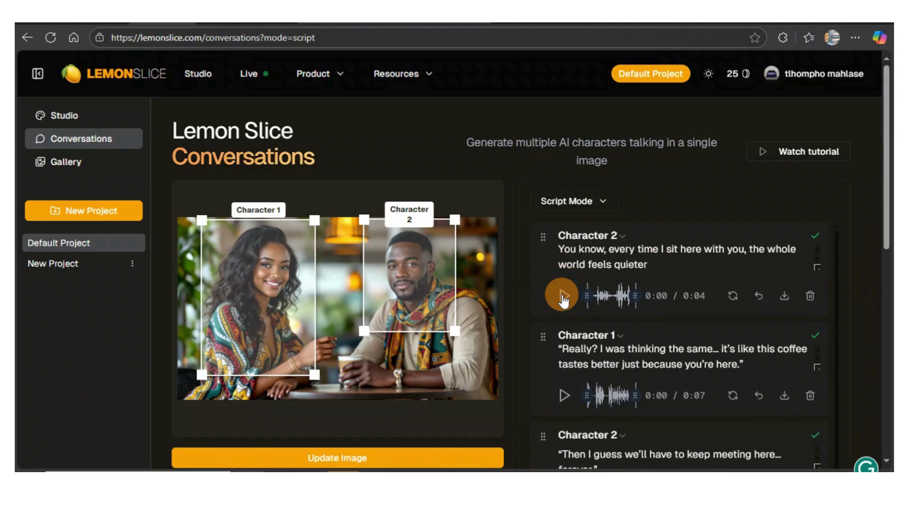
- Play Character 1's reply audio and Character 2's 'Then I guess…' meeting-here-forever line
{"action": "left_click", "coordinate": [564, 401]}
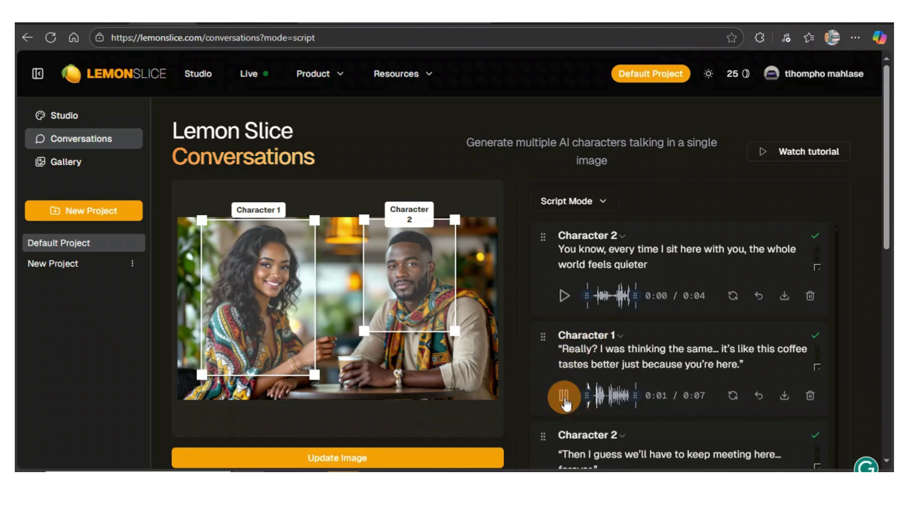
{"action": "scroll", "coordinate": [570, 396], "scroll_direction": "down", "scroll_amount": 1}
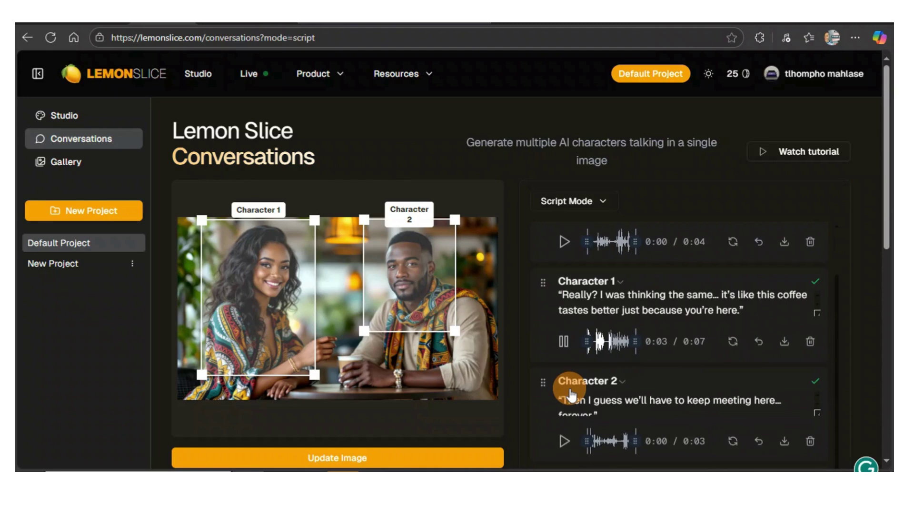
{"action": "scroll", "coordinate": [570, 395], "scroll_direction": "down", "scroll_amount": 1}
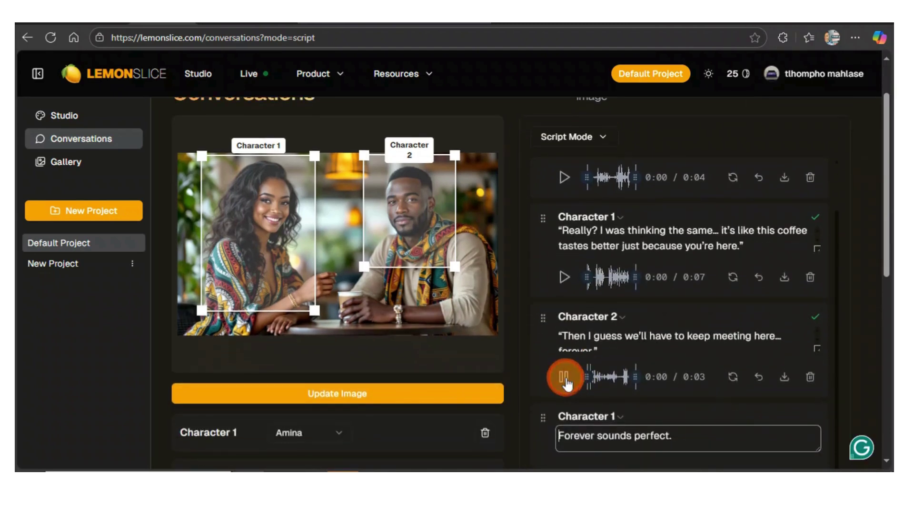
{"action": "left_click", "coordinate": [565, 377]}
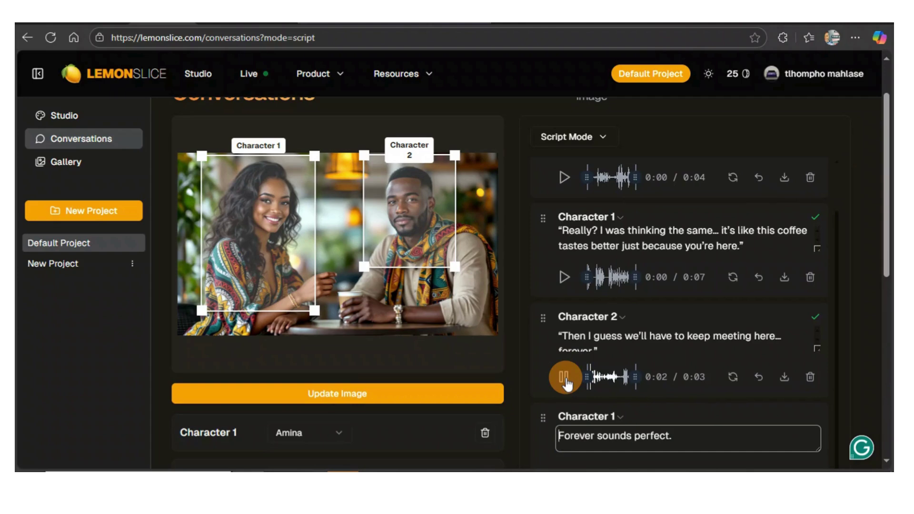
{"action": "scroll", "coordinate": [566, 377], "scroll_direction": "up", "scroll_amount": 5}
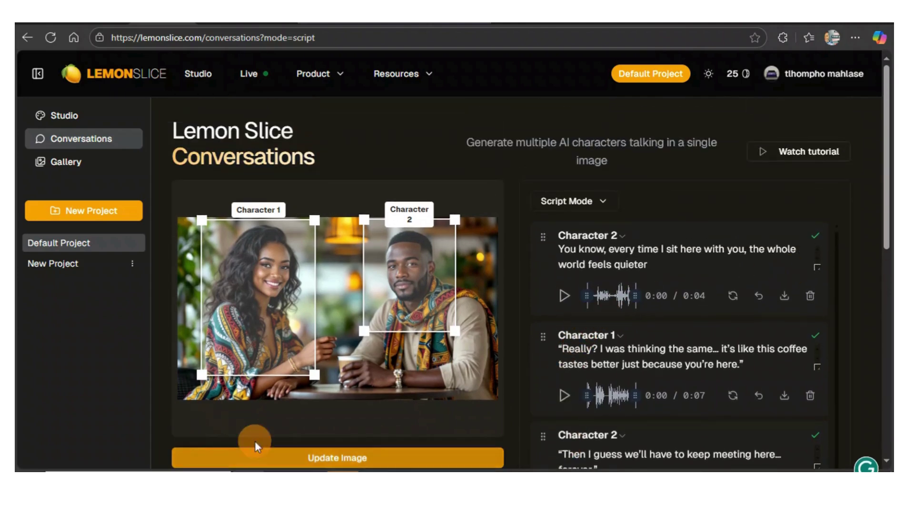
{"action": "scroll", "coordinate": [364, 398], "scroll_direction": "down", "scroll_amount": 3}
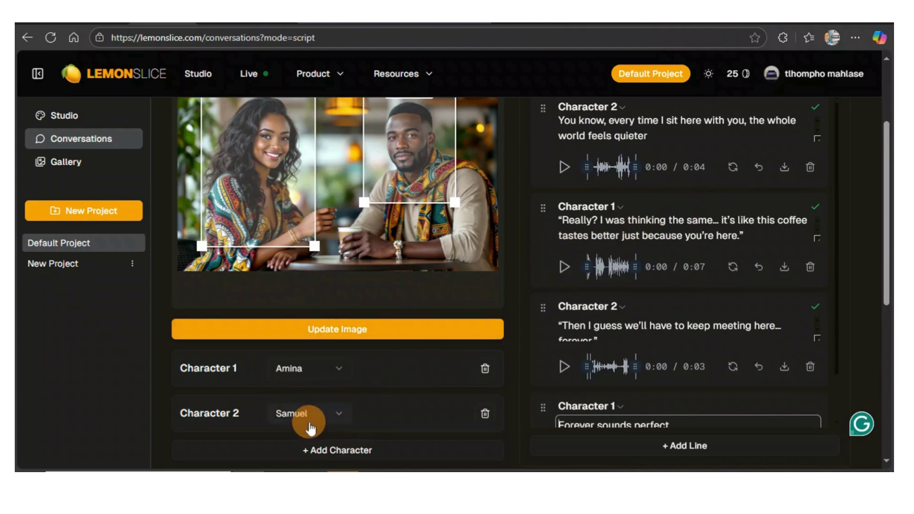
- Replace Character 2's Samuel voice with Archer from the full voice library
{"action": "left_click", "coordinate": [338, 414]}
{"action": "left_click", "coordinate": [340, 299]}
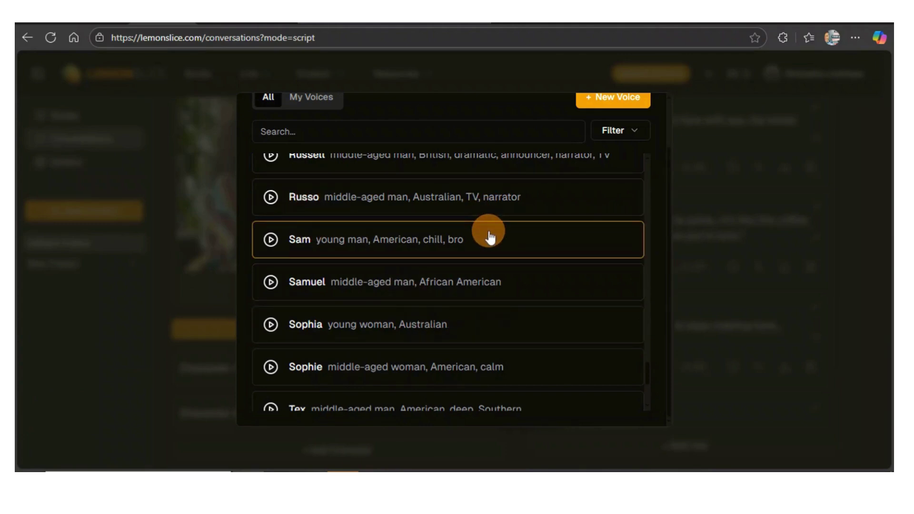
{"action": "scroll", "coordinate": [491, 236], "scroll_direction": "up", "scroll_amount": 3}
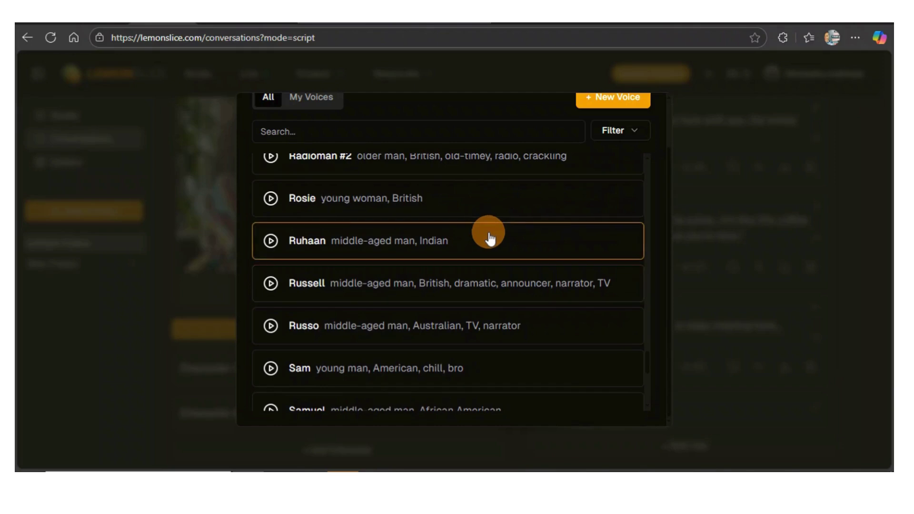
{"action": "scroll", "coordinate": [491, 238], "scroll_direction": "up", "scroll_amount": 9}
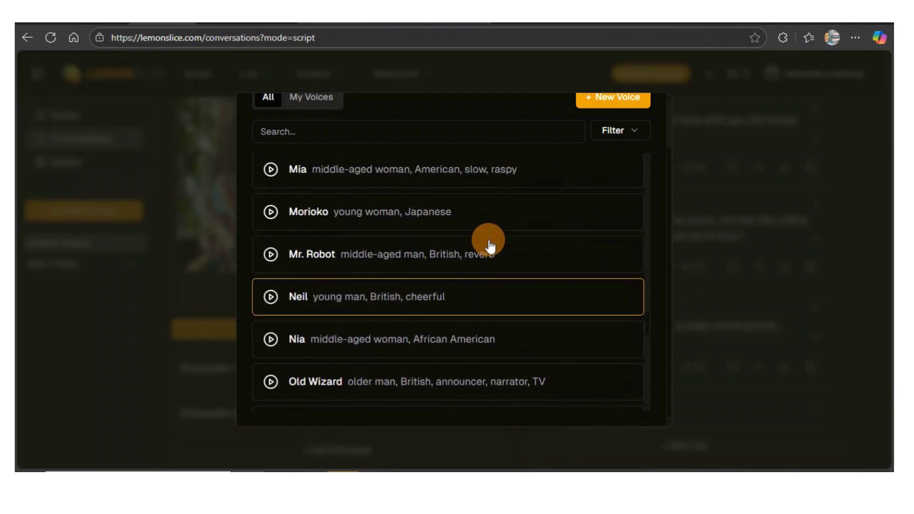
{"action": "scroll", "coordinate": [491, 246], "scroll_direction": "up", "scroll_amount": 3}
{"action": "scroll", "coordinate": [422, 152], "scroll_direction": "up", "scroll_amount": 10}
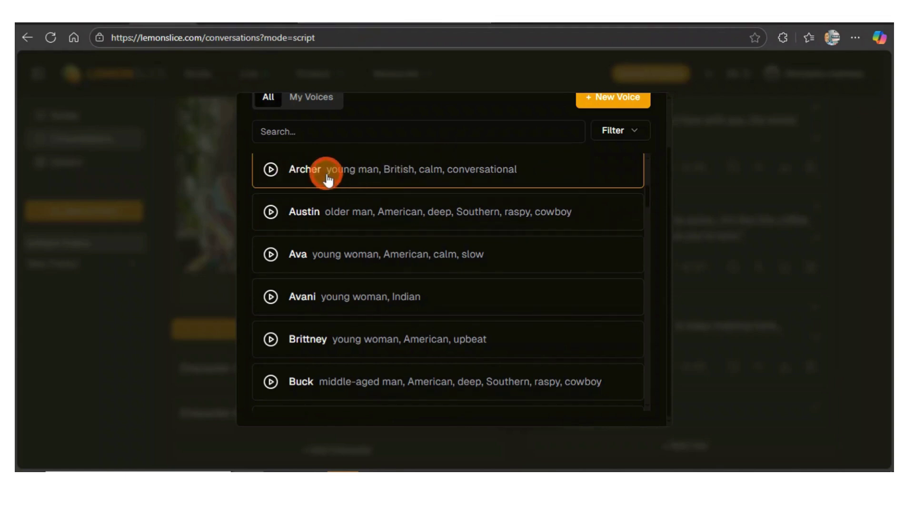
{"action": "left_click", "coordinate": [353, 178]}
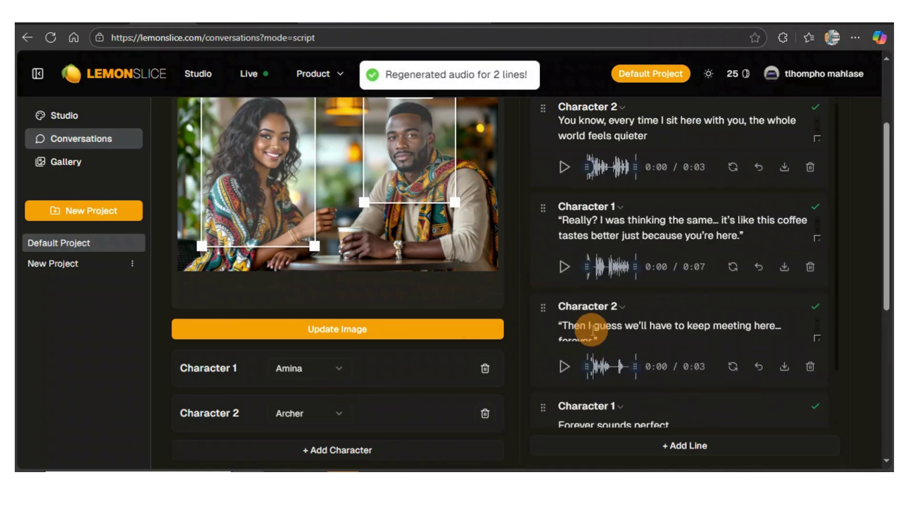
- Play the regenerated coffee-tastes-better, keep-meeting-here and 'Forever sounds perfect' clips in turn
{"action": "scroll", "coordinate": [565, 164], "scroll_direction": "up", "scroll_amount": 3}
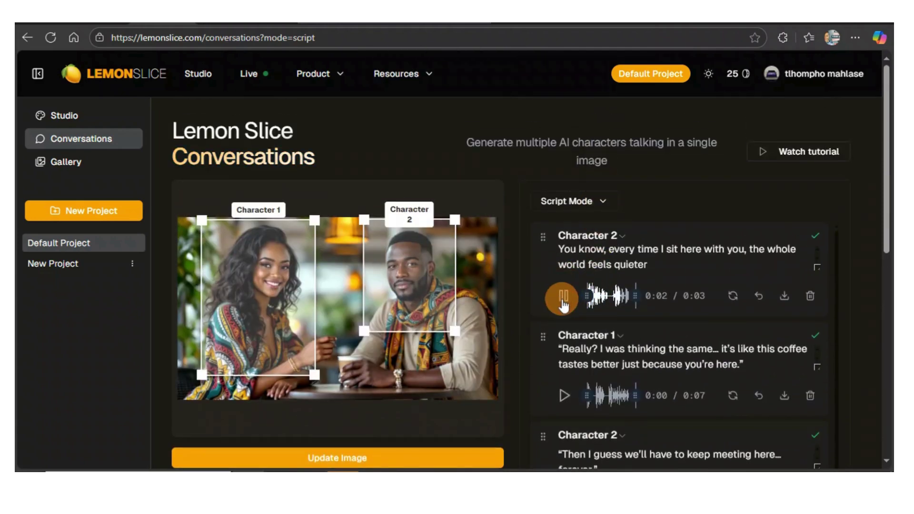
{"action": "scroll", "coordinate": [569, 328], "scroll_direction": "down", "scroll_amount": 1}
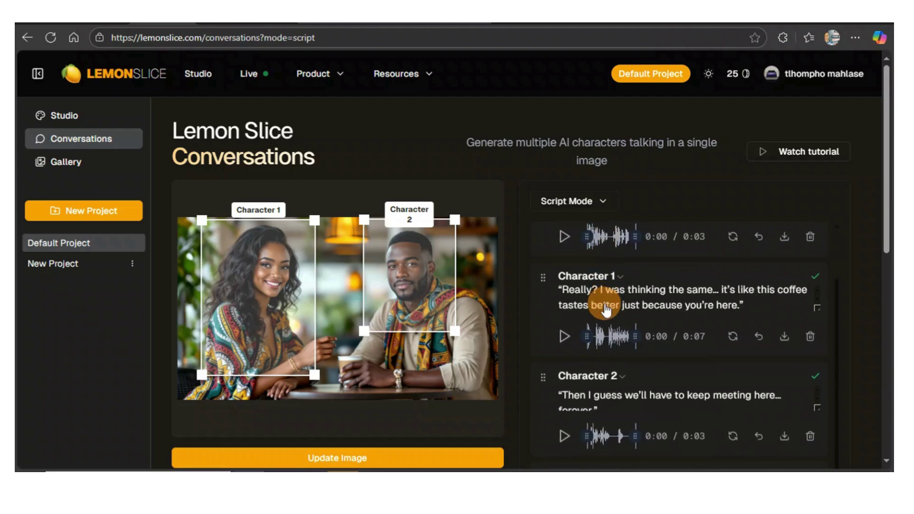
{"action": "left_click", "coordinate": [574, 341]}
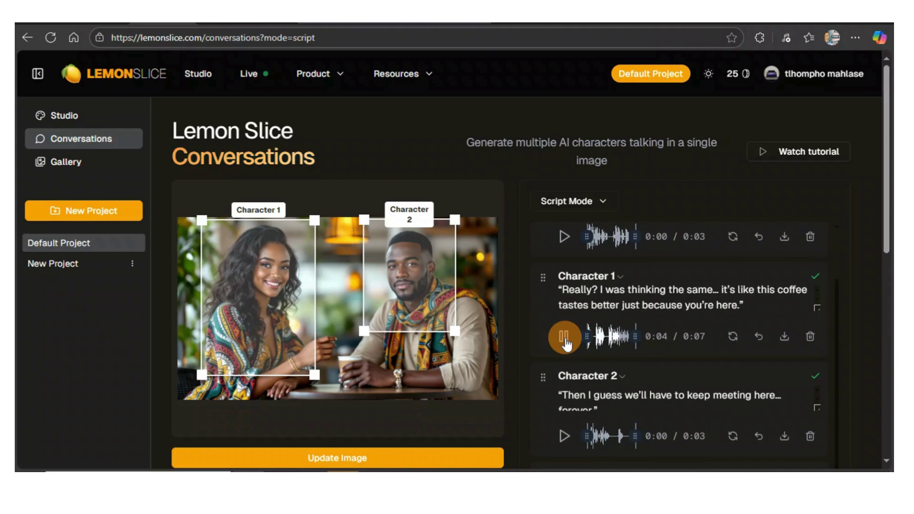
{"action": "scroll", "coordinate": [567, 343], "scroll_direction": "down", "scroll_amount": 1}
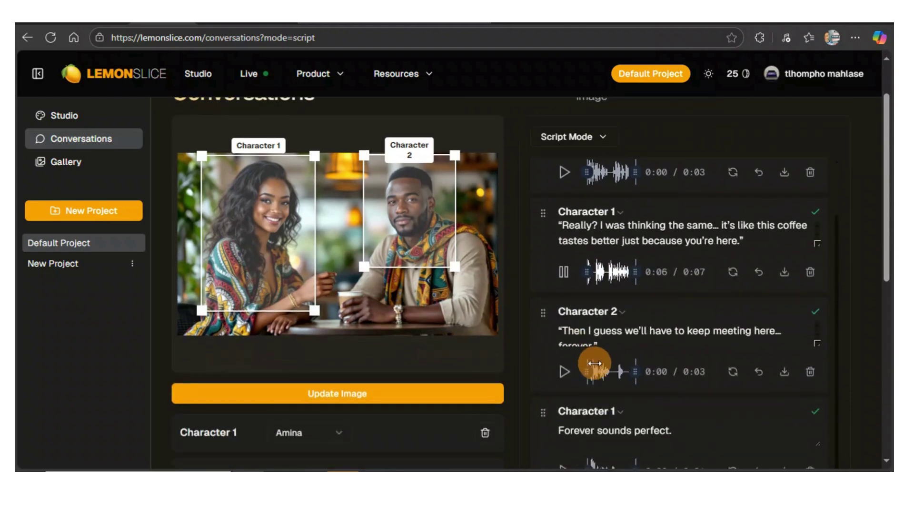
{"action": "left_click", "coordinate": [569, 374]}
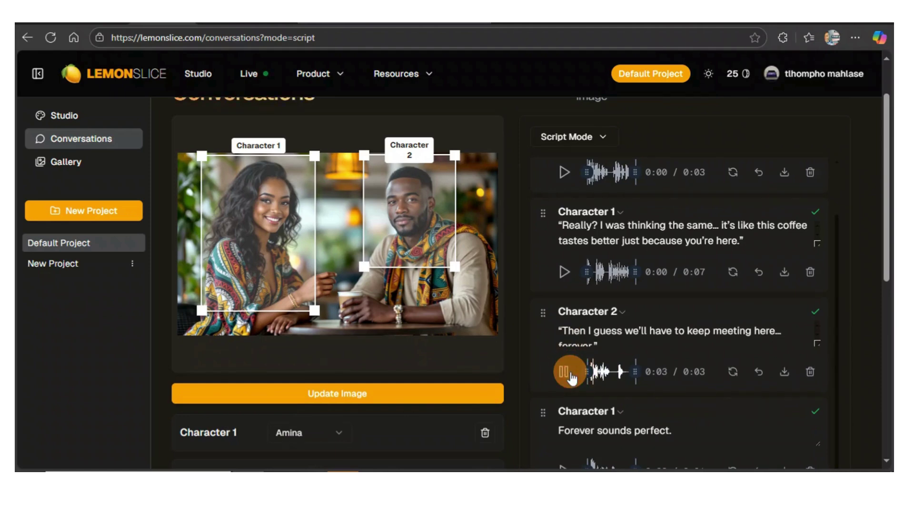
{"action": "scroll", "coordinate": [571, 379], "scroll_direction": "down", "scroll_amount": 2}
{"action": "left_click", "coordinate": [564, 343]}
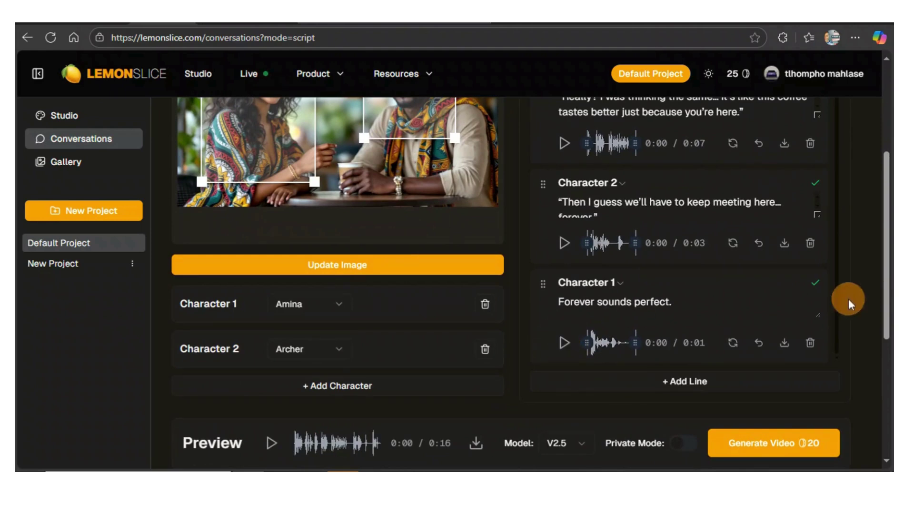
{"action": "scroll", "coordinate": [643, 334], "scroll_direction": "down", "scroll_amount": 1}
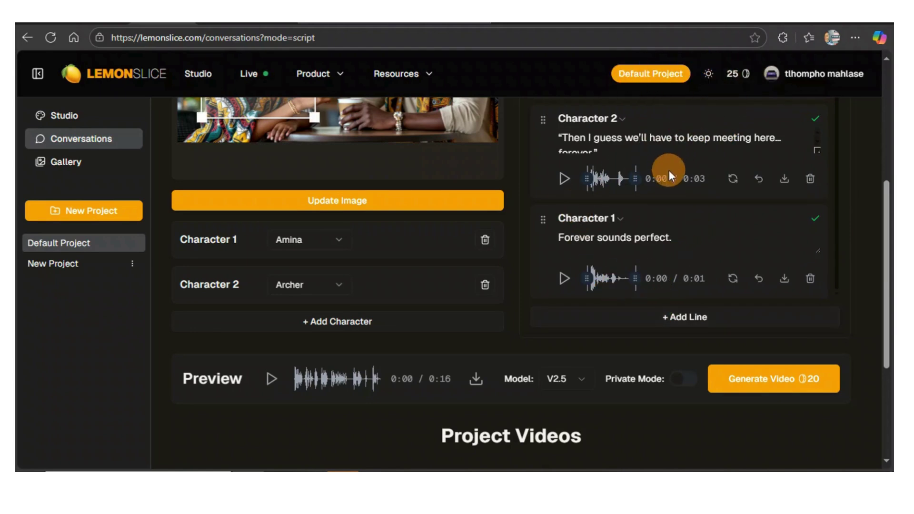
- Return to the earlier page, review the 15-second script preview, and open the Model list (V2.5, V2.7 beta)
{"action": "key", "text": "alt+Left"}
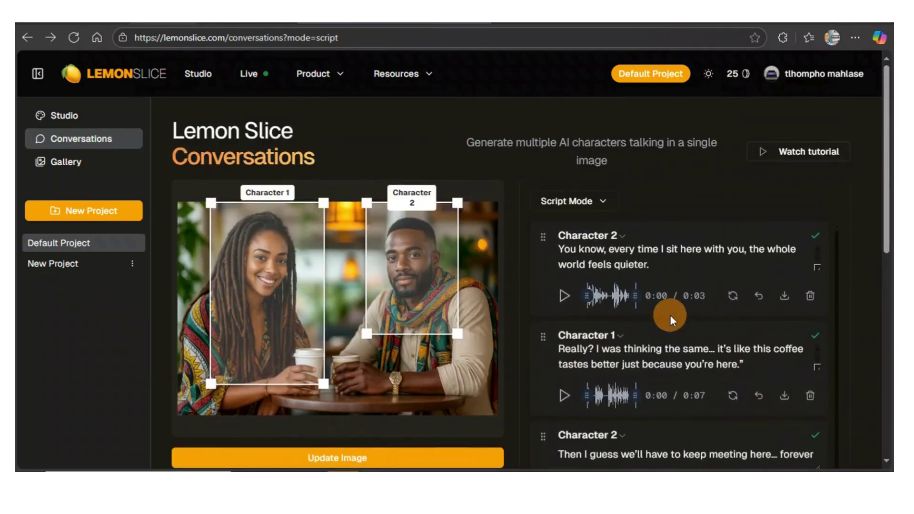
{"action": "scroll", "coordinate": [687, 286], "scroll_direction": "up", "scroll_amount": 2}
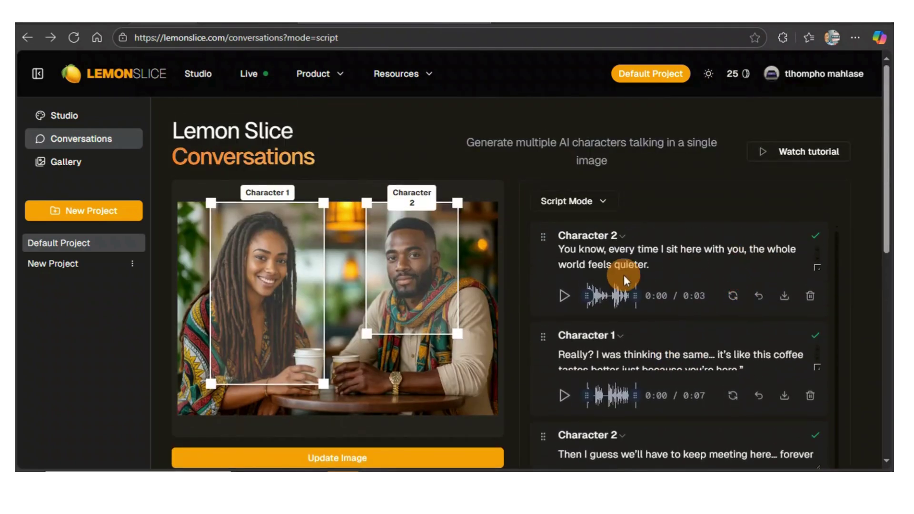
{"action": "left_click", "coordinate": [813, 344]}
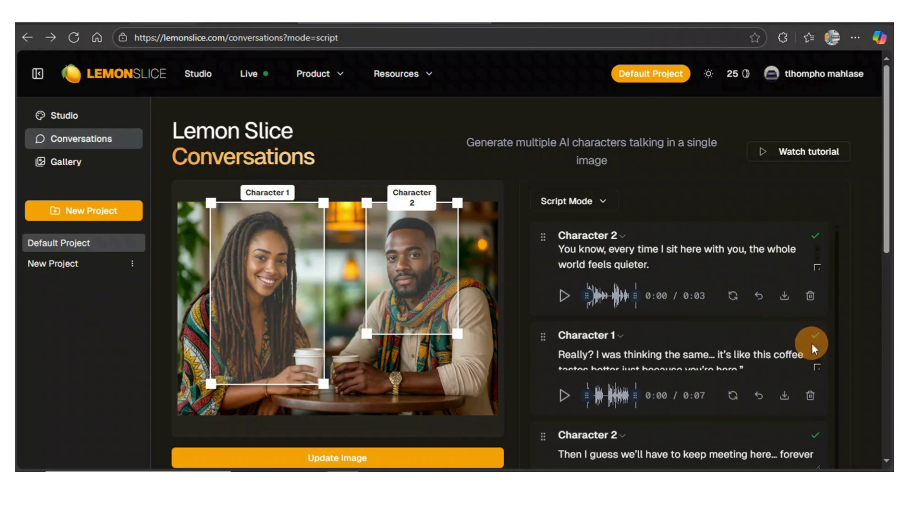
{"action": "scroll", "coordinate": [813, 335], "scroll_direction": "down", "scroll_amount": 1}
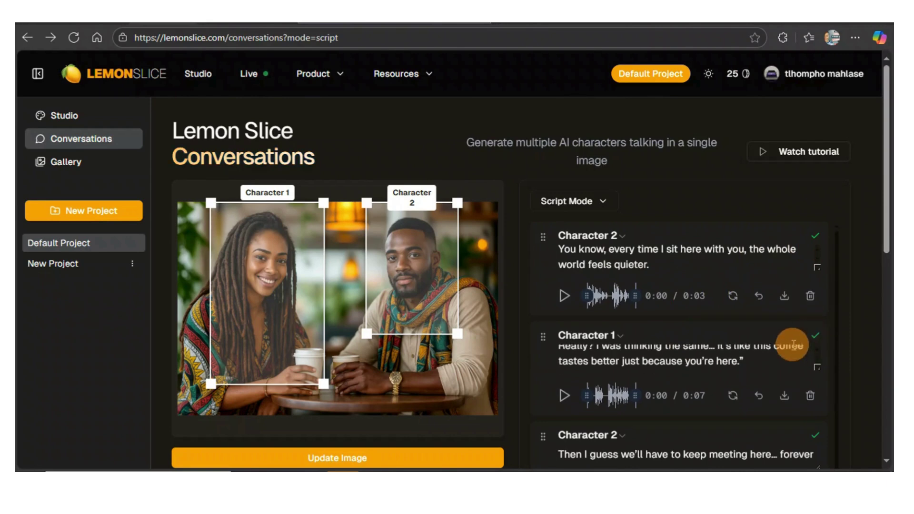
{"action": "left_click", "coordinate": [801, 297]}
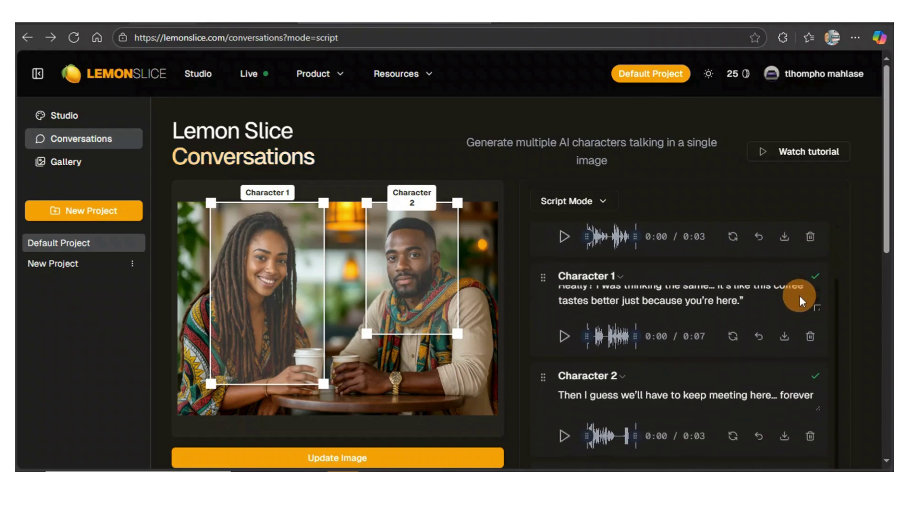
{"action": "scroll", "coordinate": [772, 312], "scroll_direction": "down", "scroll_amount": 3}
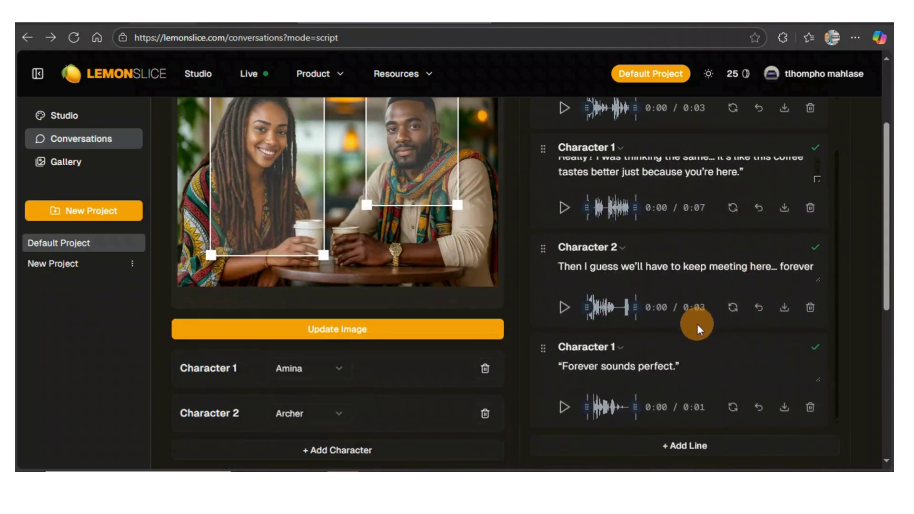
{"action": "scroll", "coordinate": [666, 355], "scroll_direction": "down", "scroll_amount": 2}
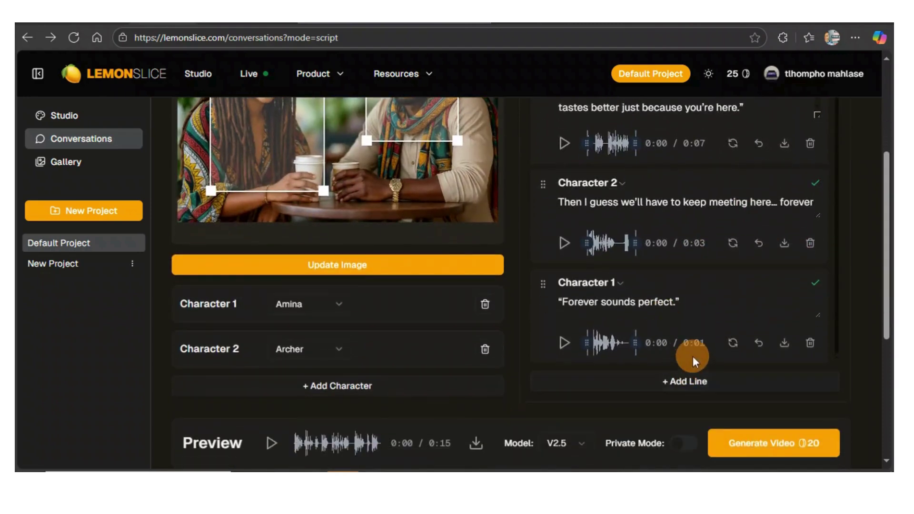
{"action": "scroll", "coordinate": [687, 366], "scroll_direction": "down", "scroll_amount": 2}
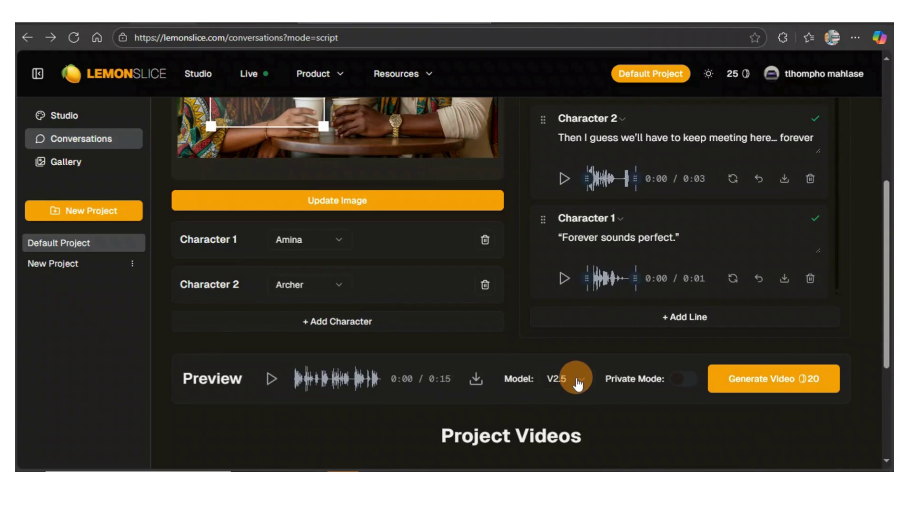
{"action": "left_click", "coordinate": [556, 380]}
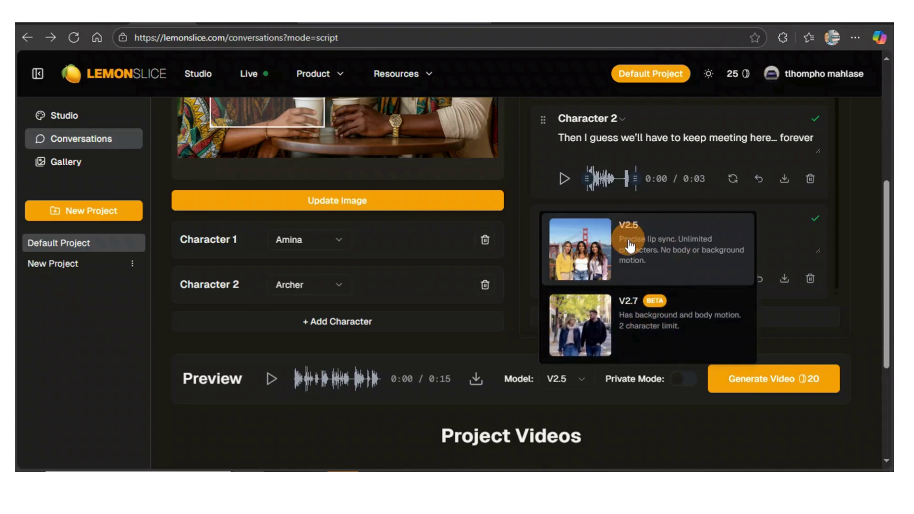
- Keep the V2.5 model and generate the conversation video, triggering the 10-second trim warning
{"action": "left_click", "coordinate": [615, 231]}
{"action": "left_click", "coordinate": [747, 380]}
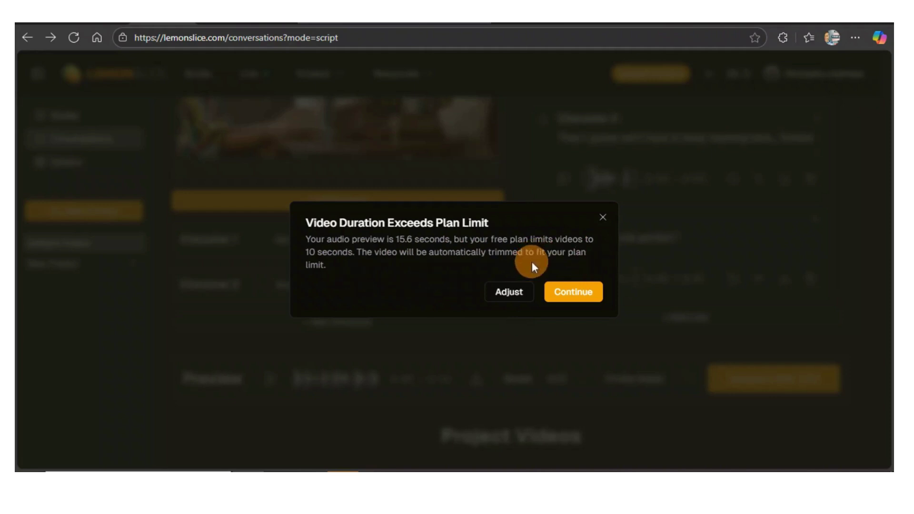
- Accept trimming the 15.6-second audio to 10 seconds, then play the rendered café couple video
{"action": "left_click", "coordinate": [558, 295]}
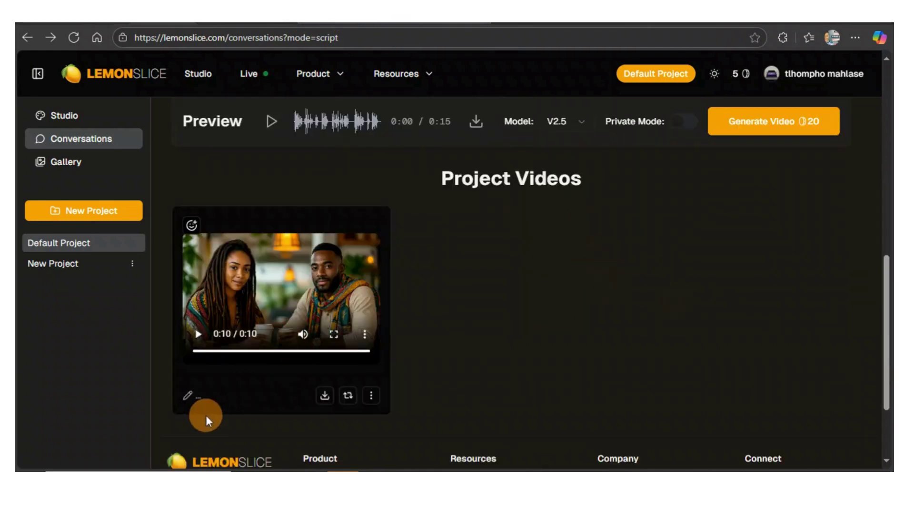
{"action": "left_click", "coordinate": [199, 334]}
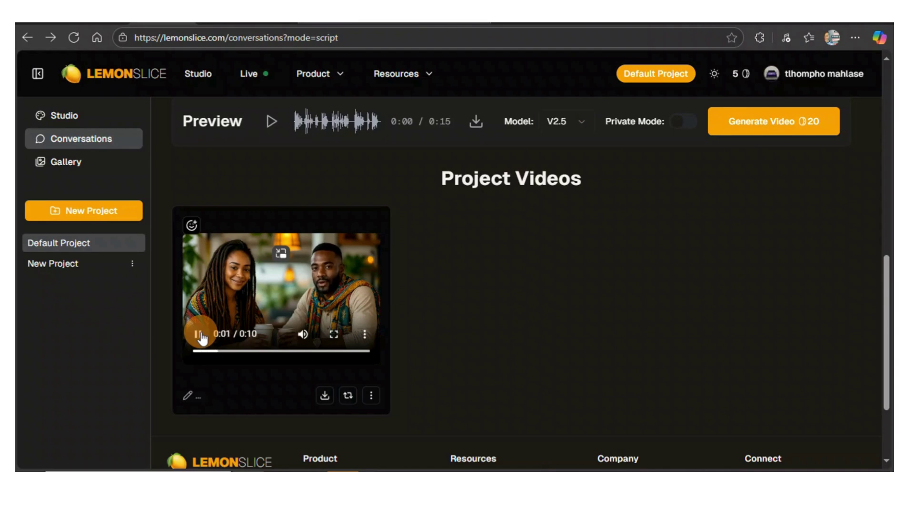